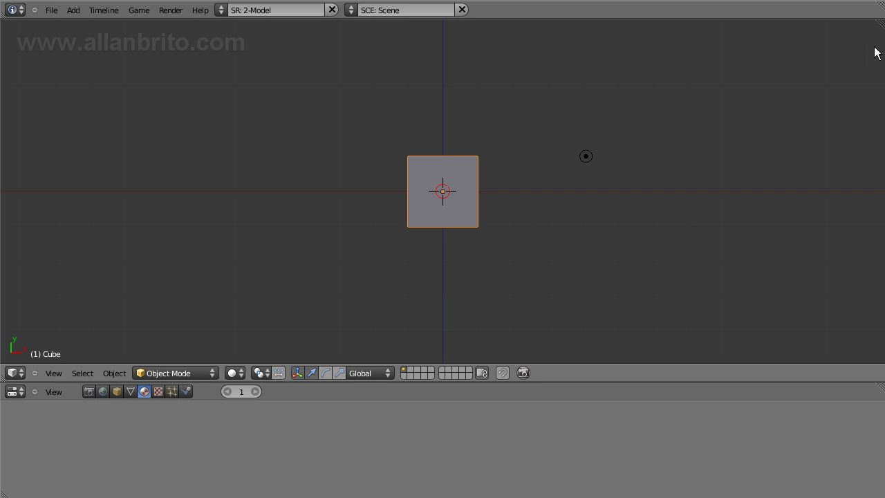
- Split the 3D view into two side-by-side areas, divide the new one horizontally and merge its two halves back together
left_click_drag(879, 22, 461, 93)
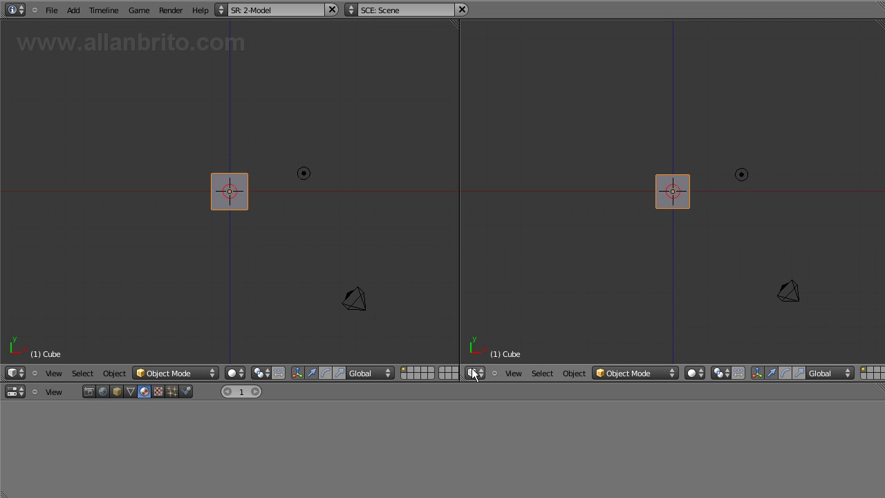
left_click_drag(457, 376, 532, 184)
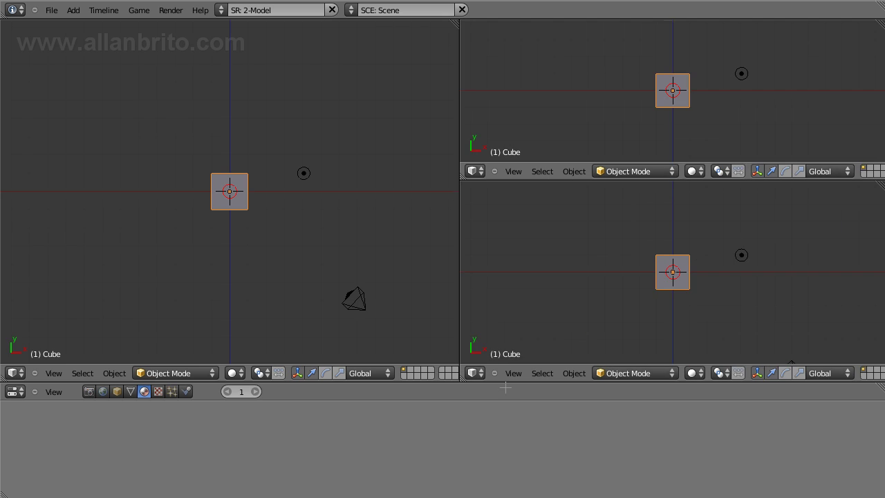
left_click_drag(506, 381, 522, 313)
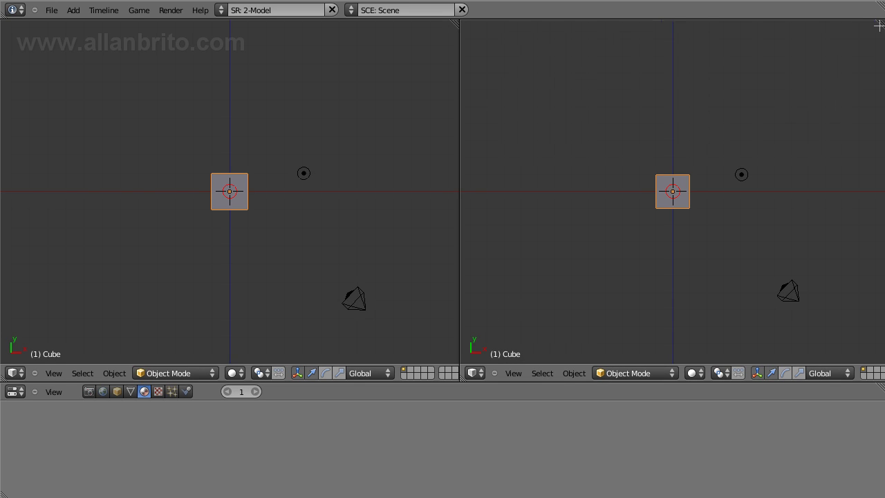
- Split the second 3D view vertically once more and merge the areas back into a single 3D view
left_click_drag(880, 25, 863, 83)
left_click_drag(880, 25, 693, 35)
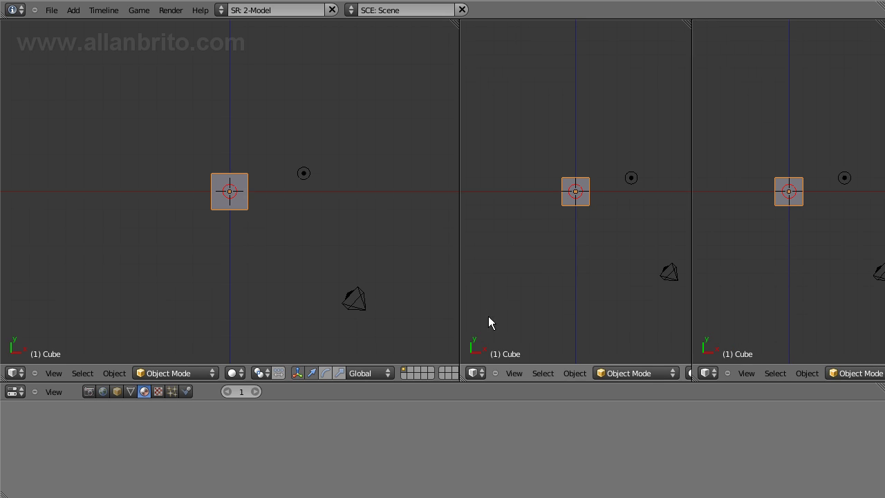
key("g")
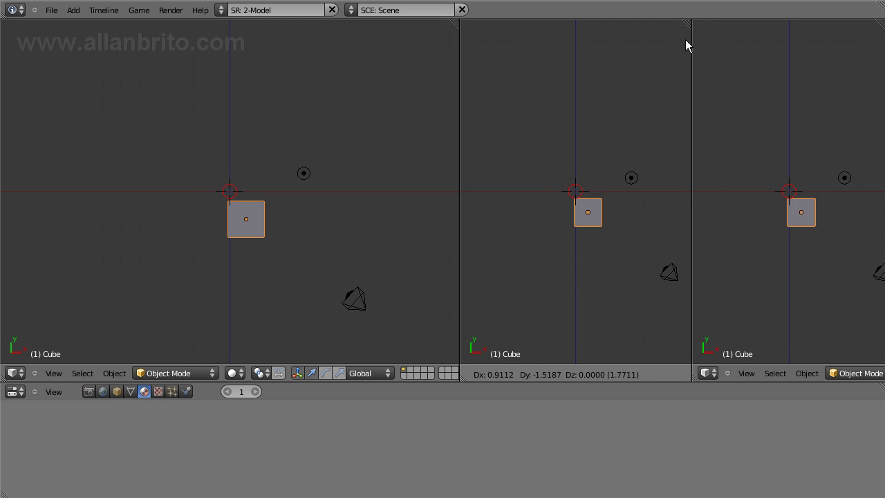
right_click(689, 24)
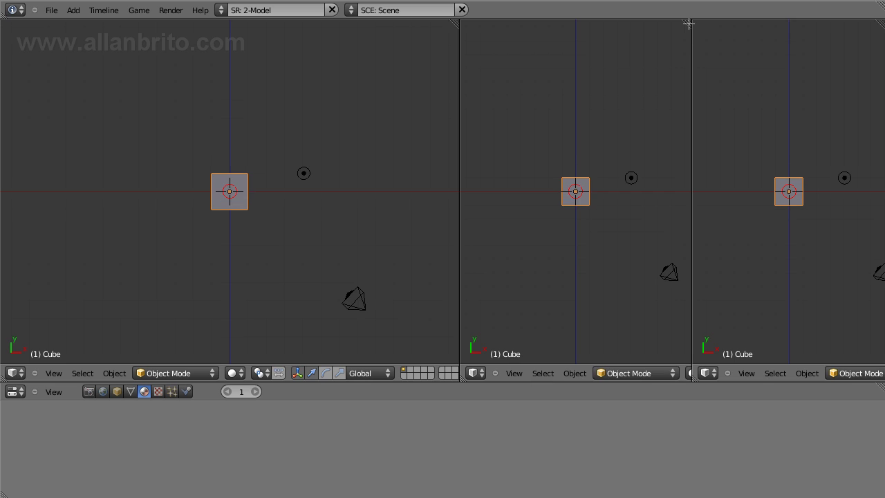
left_click_drag(689, 24, 710, 39)
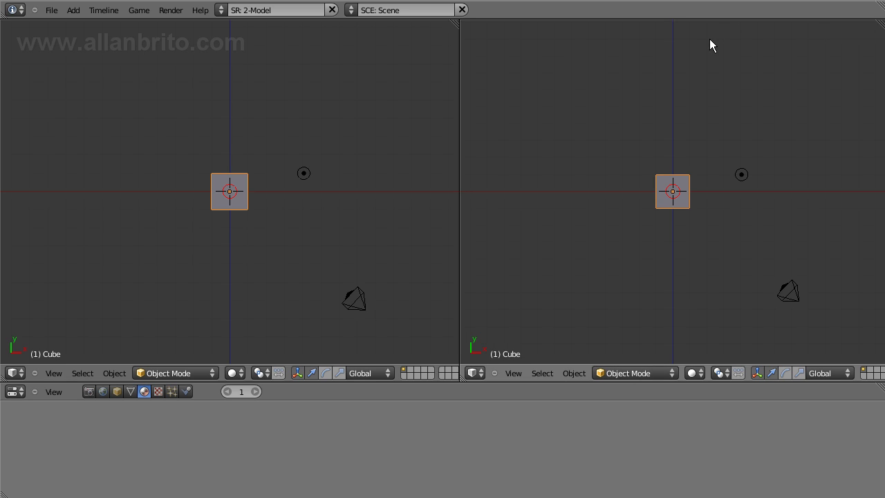
left_click_drag(458, 20, 542, 55)
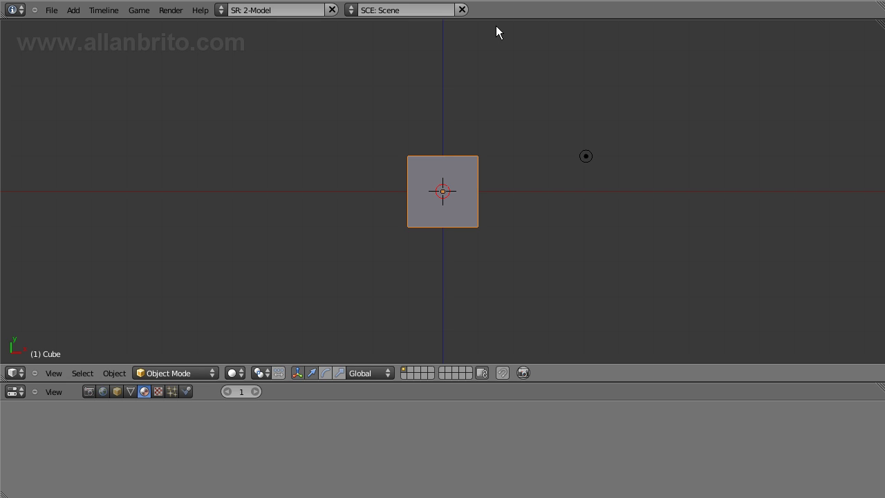
- Examine the default cube in perspective by orbiting, panning and zooming the 3D view
middle_click_drag(691, 103, 192, 218)
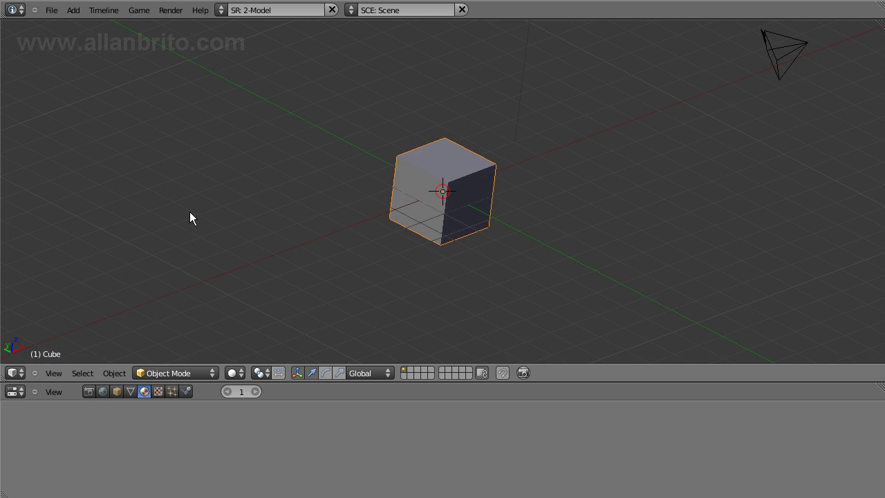
scroll(212, 217, "up", 1)
scroll(227, 212, "down", 2)
middle_click_drag(157, 170, 138, 177)
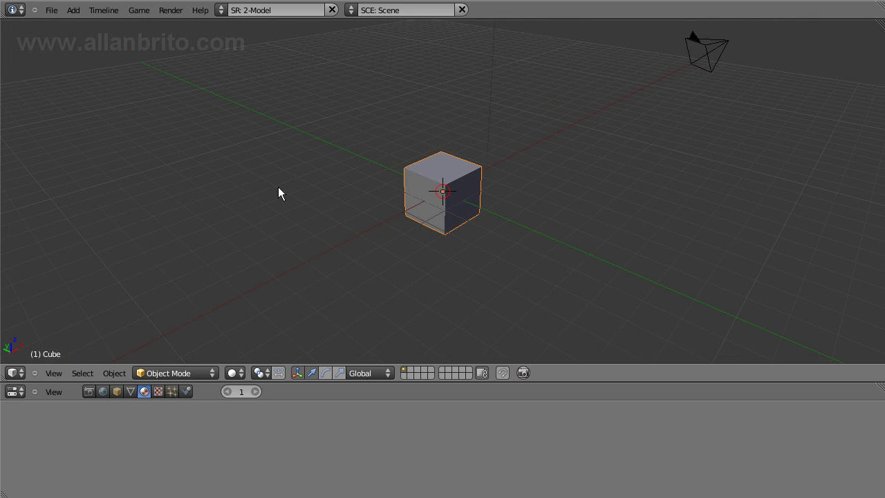
middle_click_drag(452, 214, 302, 259, "shift")
scroll(441, 252, "up", 4)
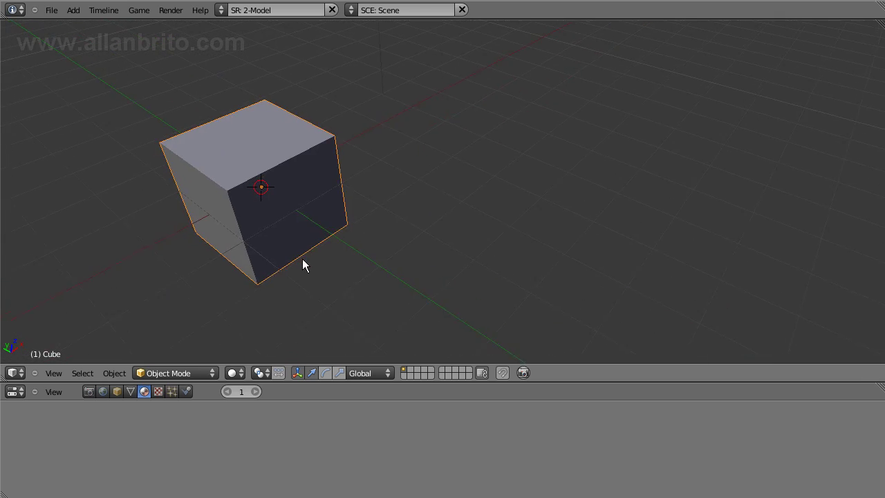
scroll(346, 277, "up", 1)
middle_click_drag(145, 242, 150, 235)
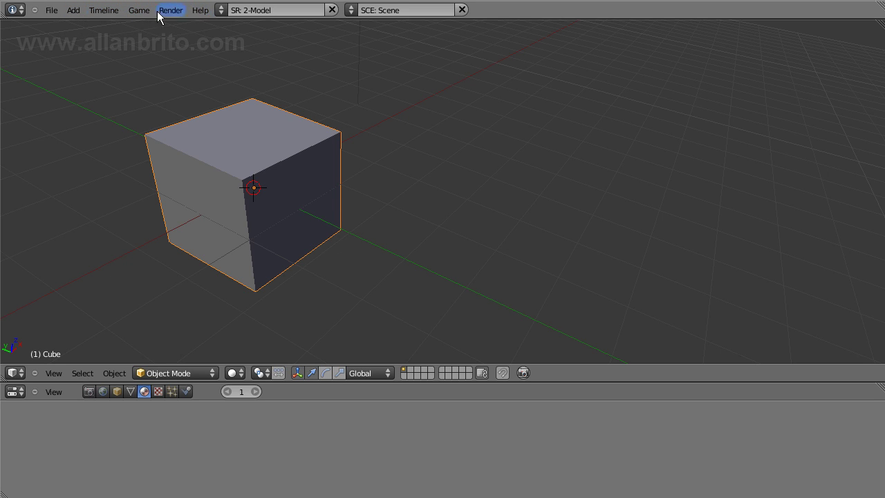
left_click(52, 11)
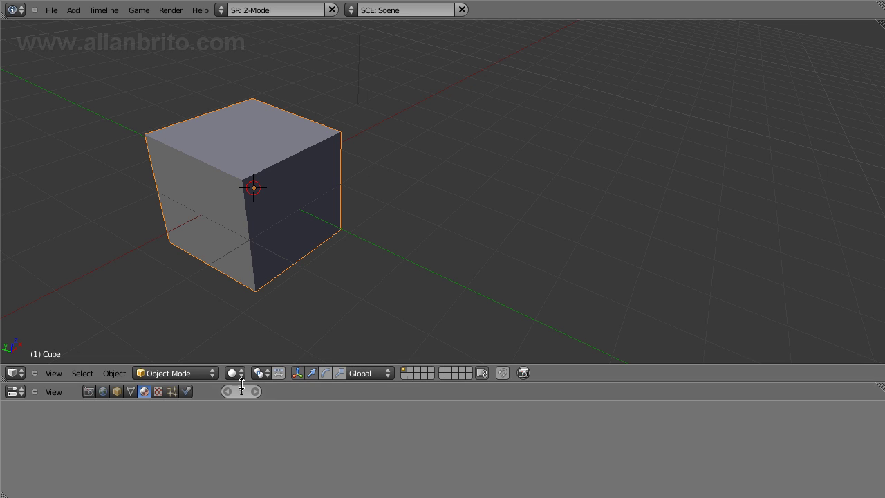
left_click(211, 373)
- Split the 3D view into two side-by-side areas and turn the new one into a Graph Editor, trying the DopeSheet first
left_click_drag(878, 30, 437, 134)
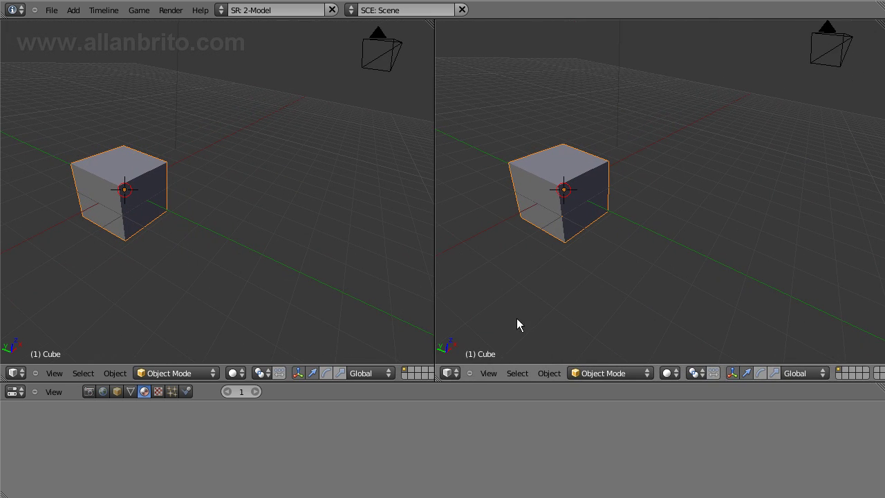
left_click(455, 373)
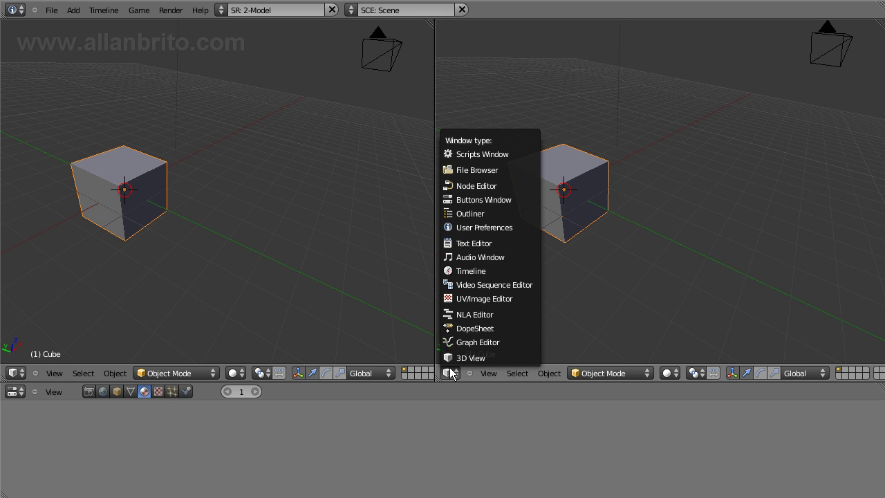
left_click(524, 329)
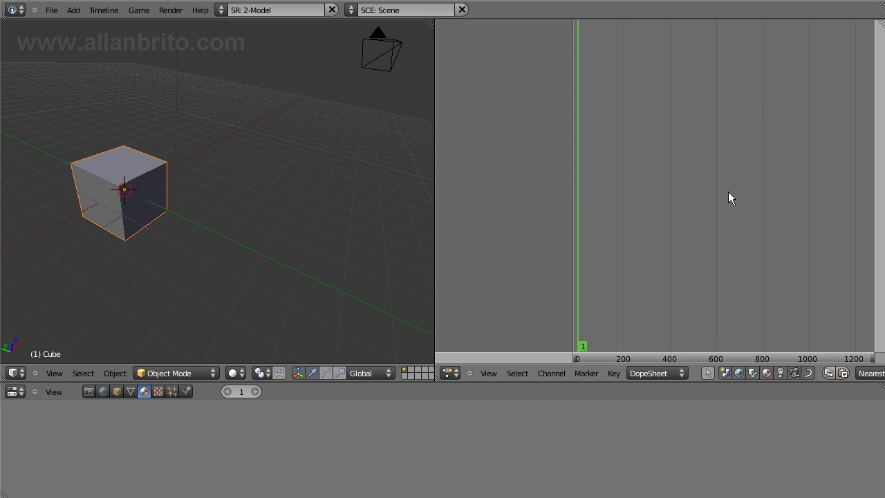
left_click(450, 373)
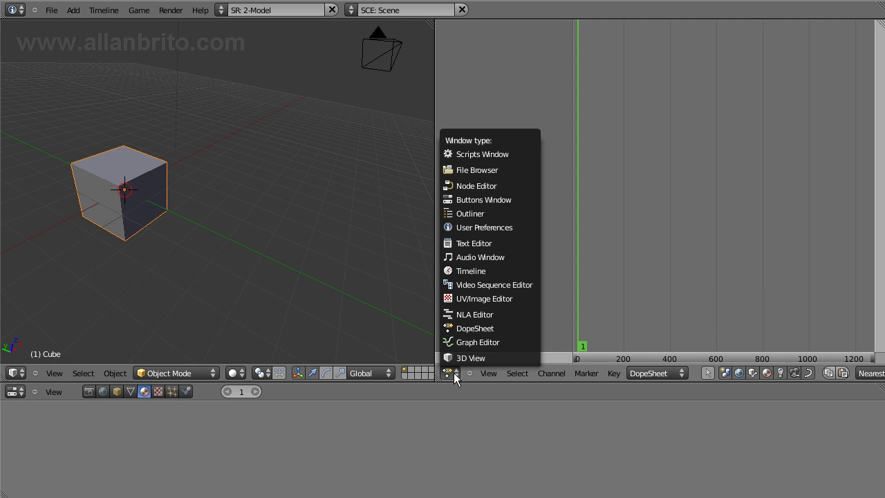
left_click(527, 344)
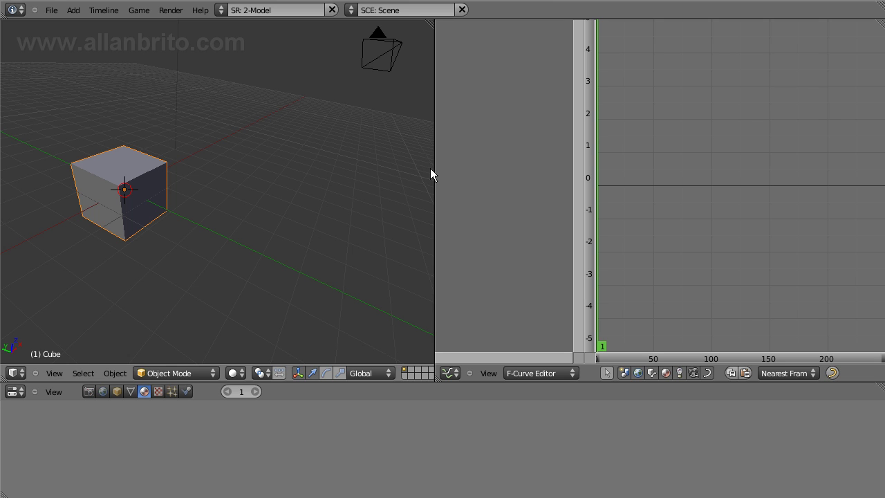
- Insert a Location keyframe for the cube at frame 1
scroll(196, 213, "down", 1)
middle_click_drag(228, 210, 202, 208)
key("i")
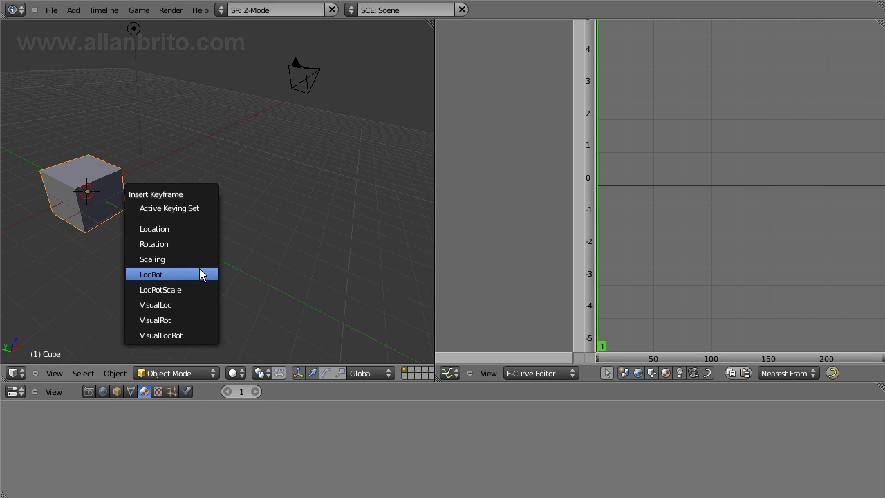
left_click(203, 228)
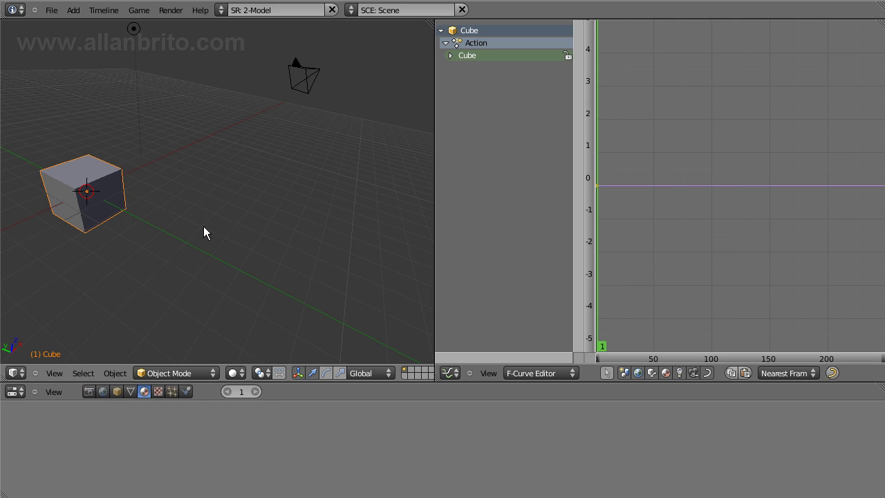
- At frame 40, move the cube far along the X axis towards the camera and insert another Location keyframe
key("Up")
key("Up")
key("Up")
key("Up")
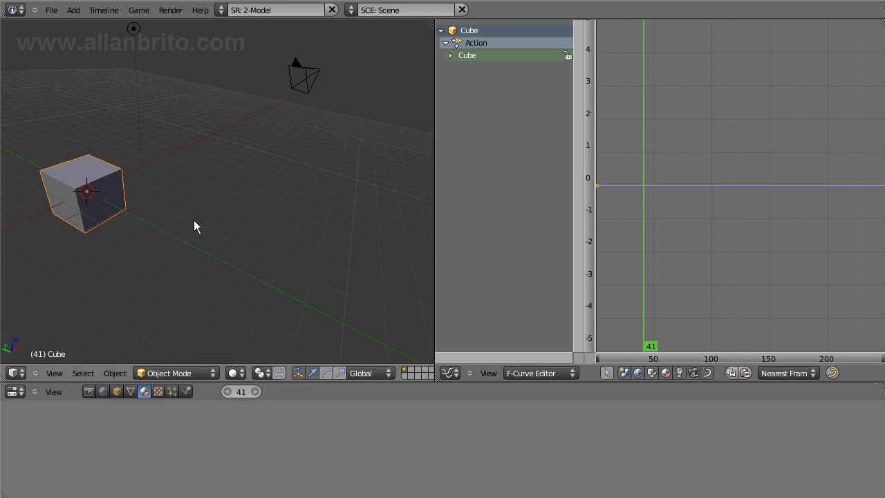
key("Left")
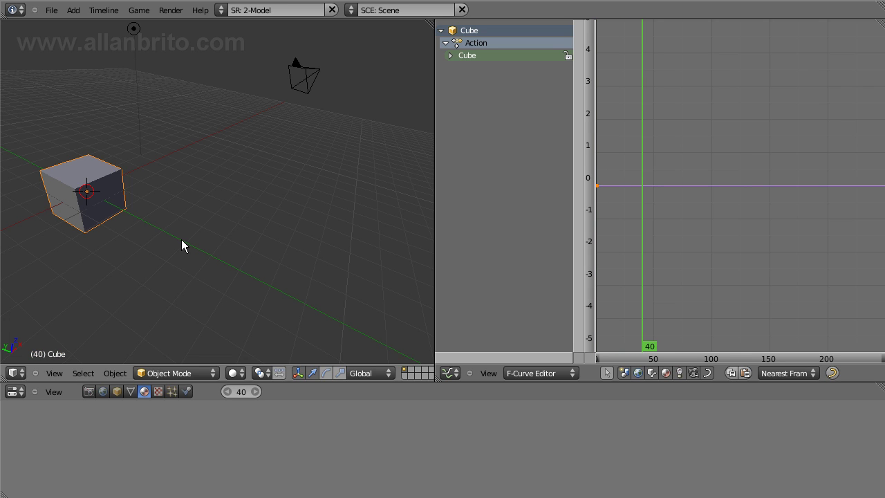
key("g")
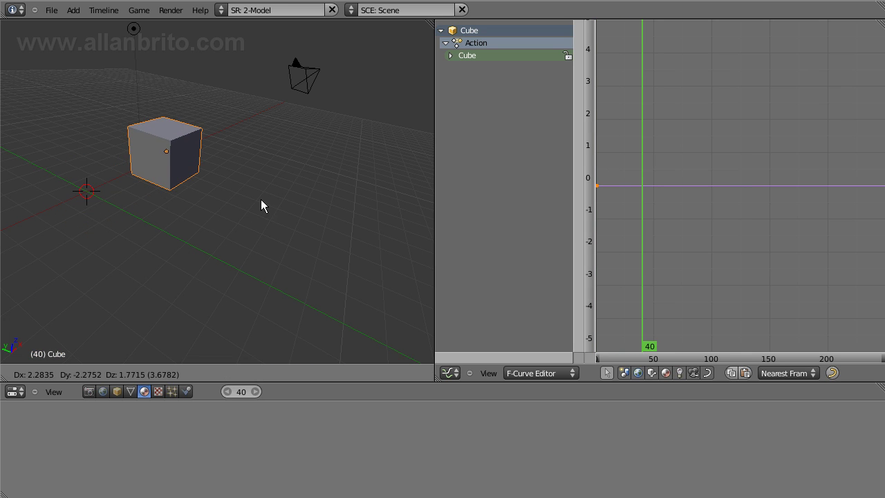
key("x")
left_click(339, 172)
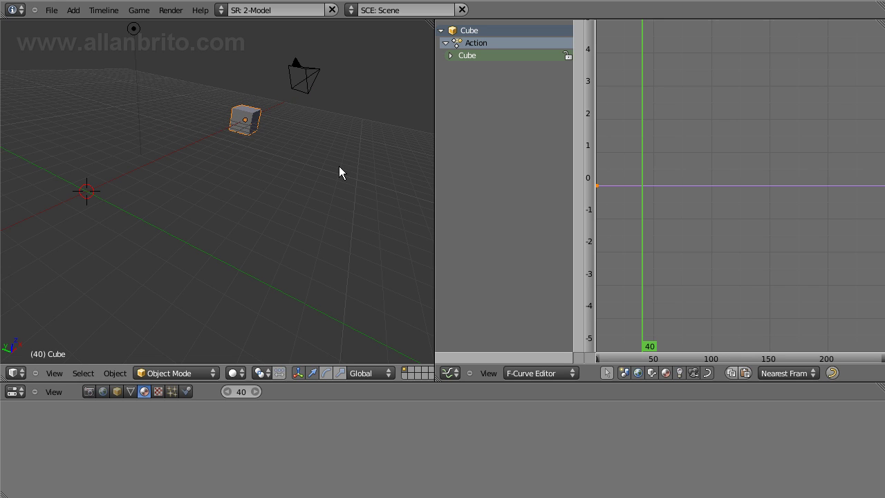
key("i")
left_click(341, 189)
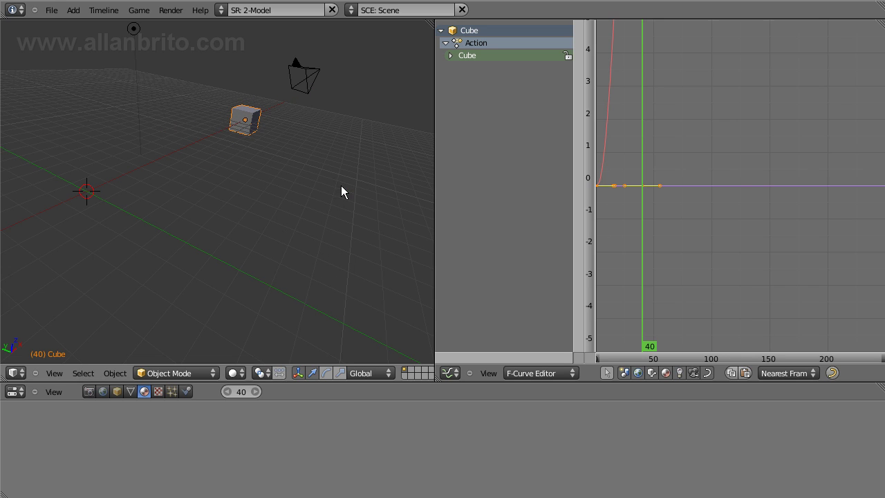
- Fit the cube's whole X location curve in the Graph Editor and widen that area
scroll(677, 202, "down", 1)
middle_click_drag(682, 201, 726, 297)
middle_click_drag(692, 182, 735, 277)
scroll(742, 201, "down", 3)
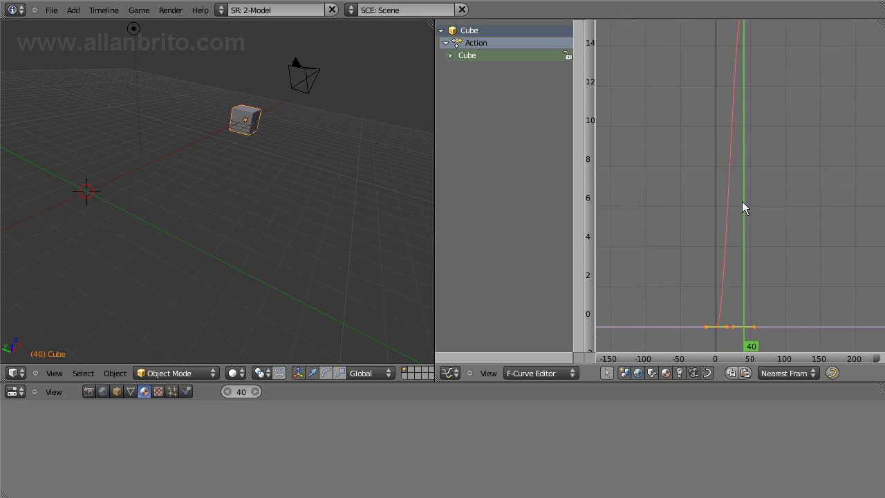
scroll(741, 201, "down", 4)
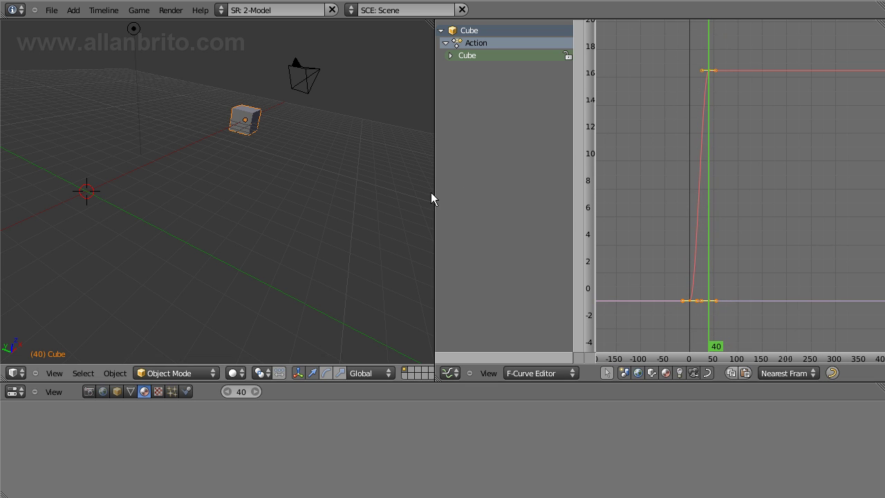
left_click_drag(431, 198, 253, 179)
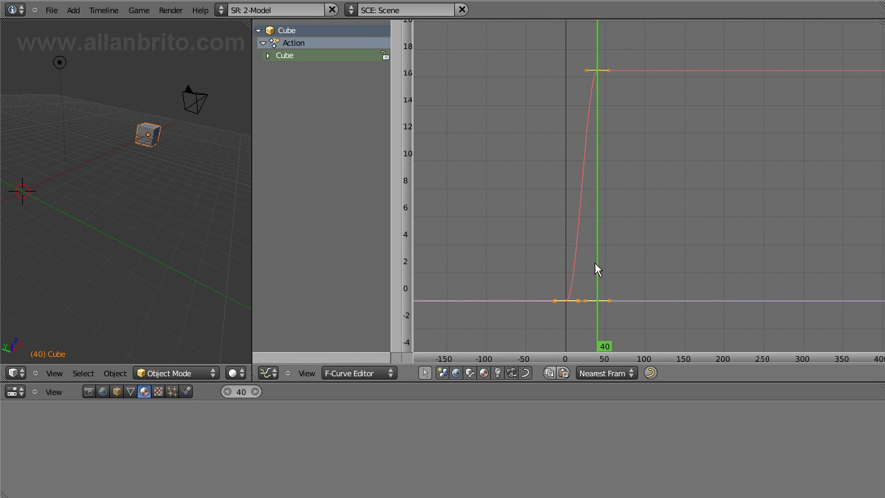
- Reshape the X location curve by stretching the inner Bezier handles of the frame 40 and frame 1 keyframes far outward
right_click(565, 301)
right_click_drag(587, 71, 450, 133)
right_click_drag(578, 299, 737, 121)
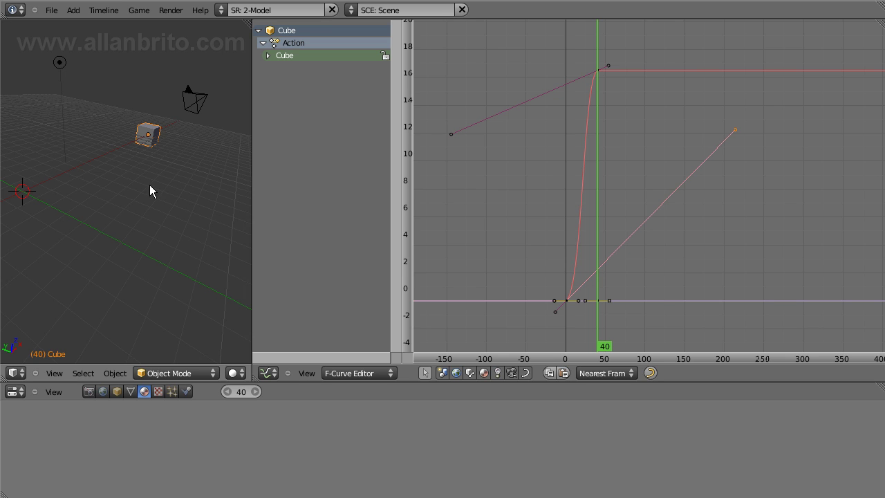
- Return to frame 1 and step forward and back through the animation to check the cube's movement
scroll(138, 191, "up", 1)
middle_click_drag(138, 191, 186, 208)
key("Down")
key("Down")
key("Down")
key("Down")
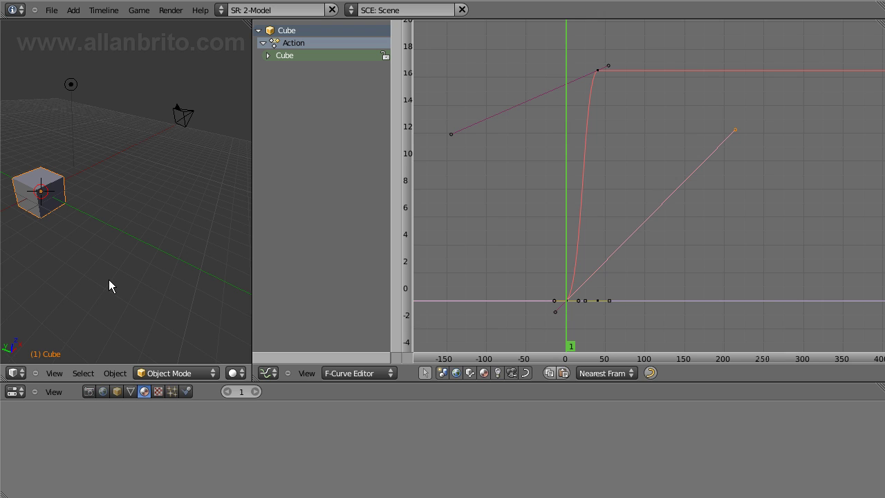
key("Up")
key("Up")
key("Up")
key("Down")
key("Down")
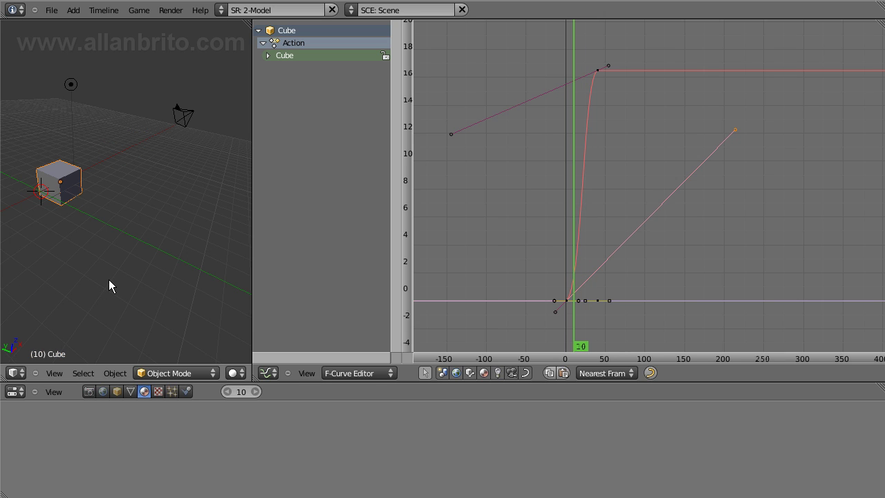
- Set the current frame to 1 and merge the Graph Editor area back into one full-width 3D view
left_click_drag(572, 327, 547, 311)
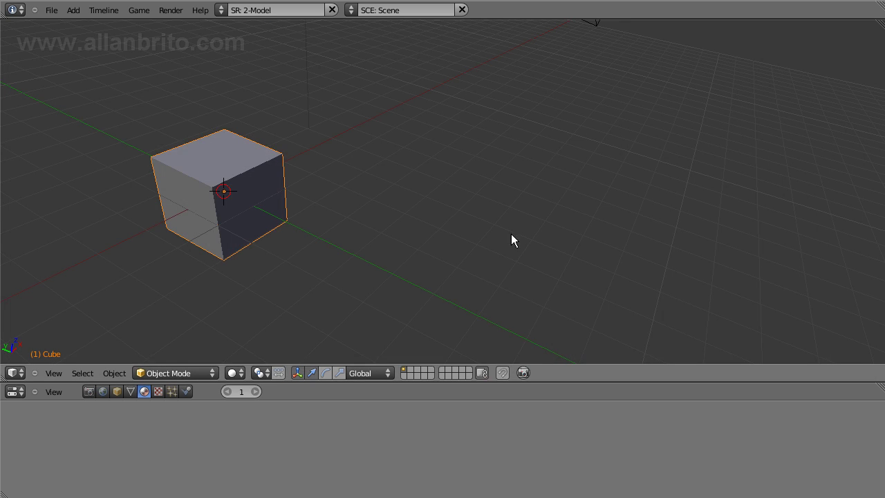
scroll(355, 208, "down", 7)
scroll(351, 203, "up", 4)
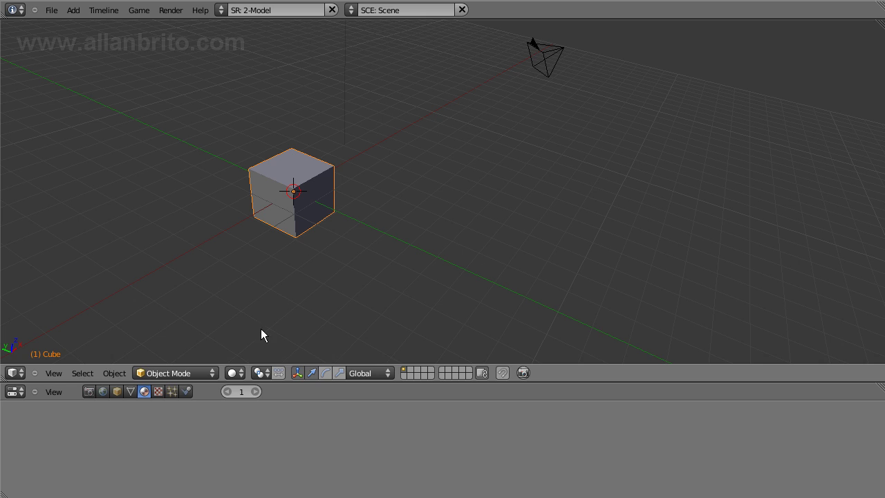
- Show the cube's modifier settings and enlarge the Buttons Window to make room for the Modifiers panel
left_click(130, 391)
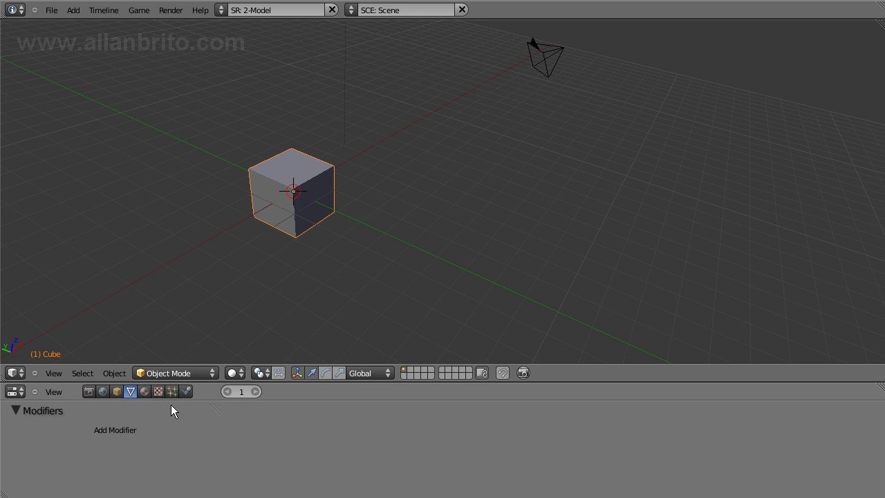
left_click_drag(249, 381, 285, 297)
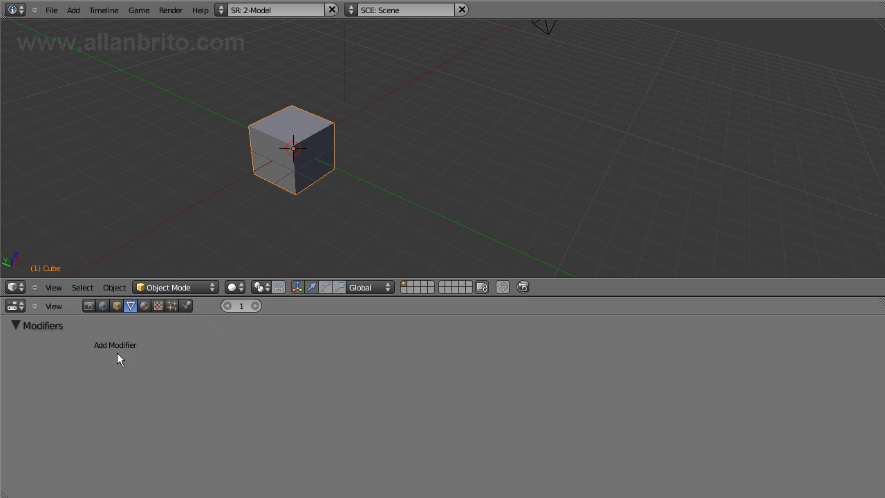
left_click(159, 345)
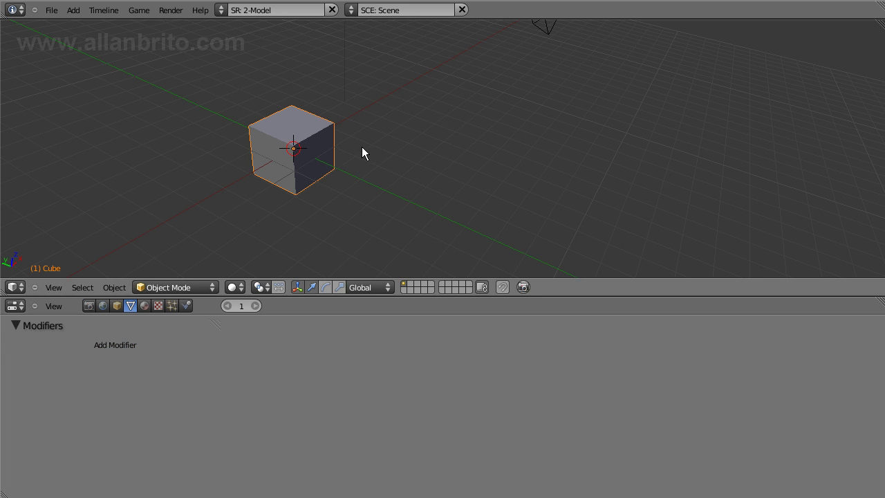
- Switch the cube to Edit Mode and add a Subsurf modifier
left_click(172, 288)
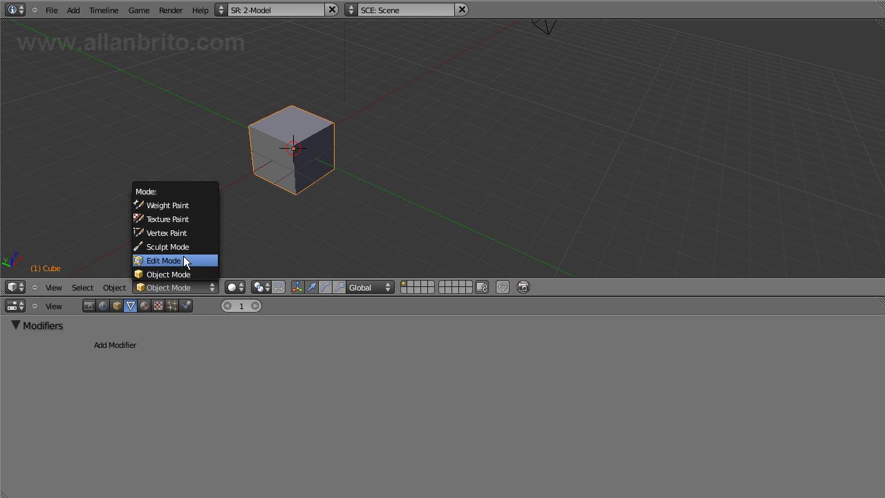
left_click(183, 256)
left_click(131, 344)
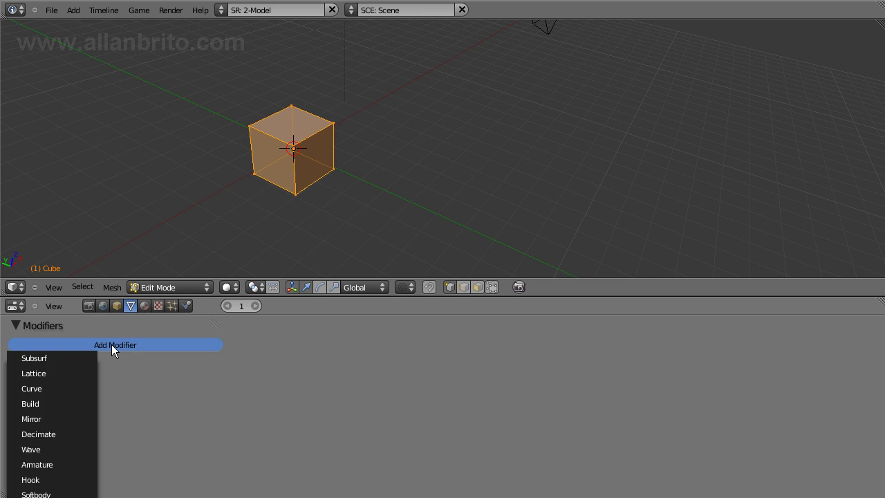
left_click(94, 346)
left_click(89, 361)
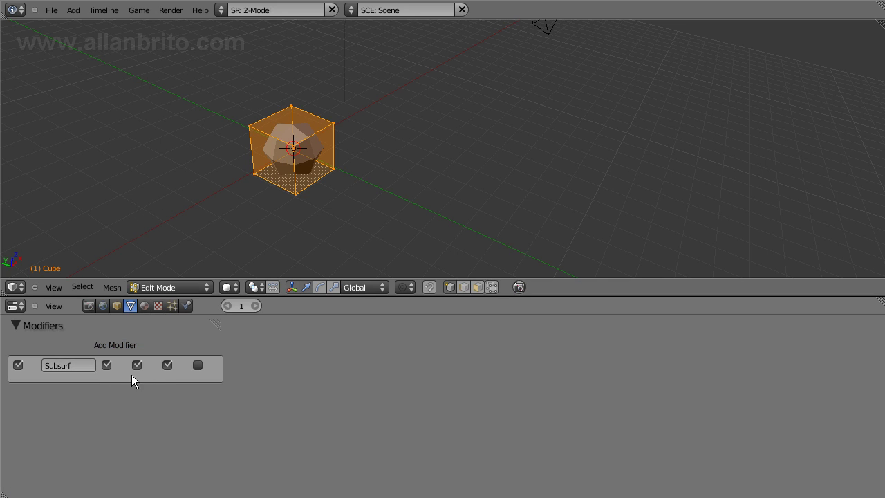
- Enable the Subsurf modifier's last checkbox so the edit cage follows the smoothed surface, and try moving the Modifiers panel aside
left_click(196, 367)
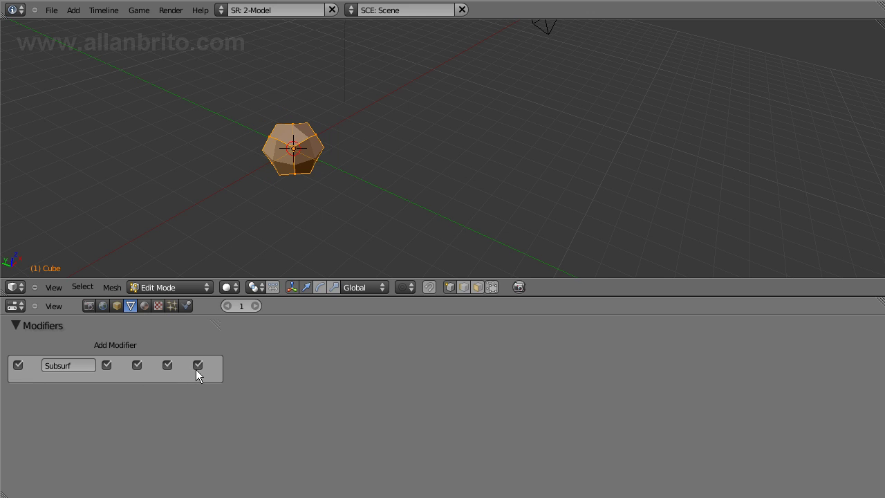
left_click(196, 366)
left_click(197, 366)
left_click_drag(218, 322, 438, 342)
- Add a Wave modifier to the cube below the Subsurf modifier
left_click(133, 340)
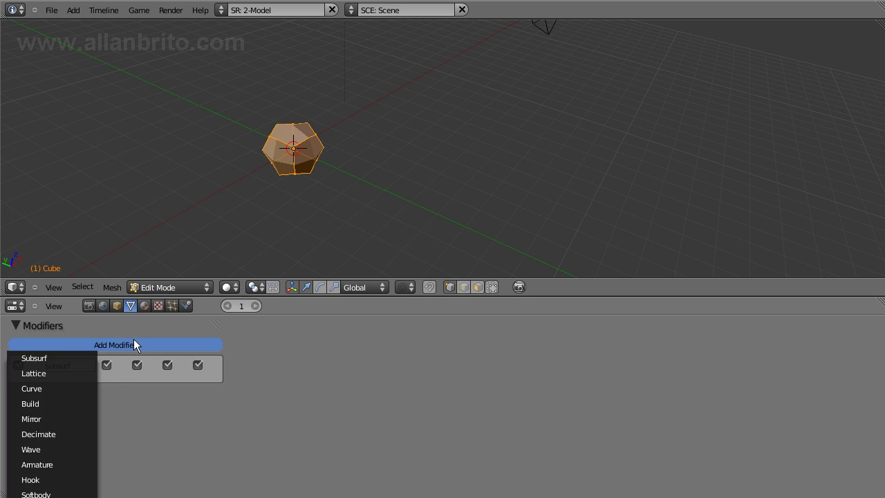
left_click(100, 346)
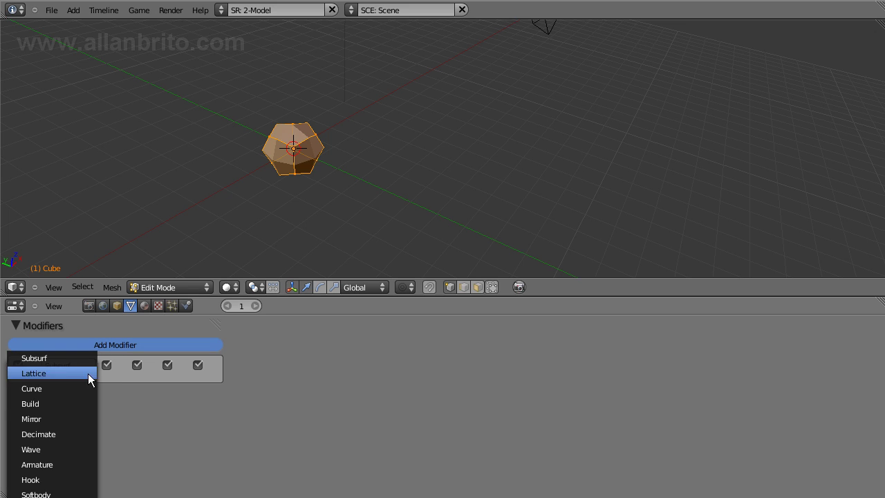
left_click(80, 449)
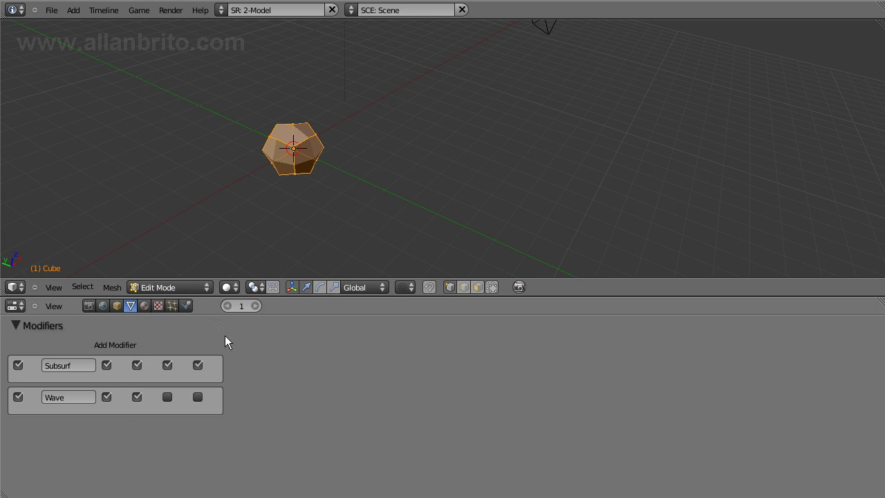
- Collapse the Subsurf and Wave modifier entries and enlarge the 3D view by lowering the border with the Buttons Window
left_click(18, 397)
left_click(18, 365)
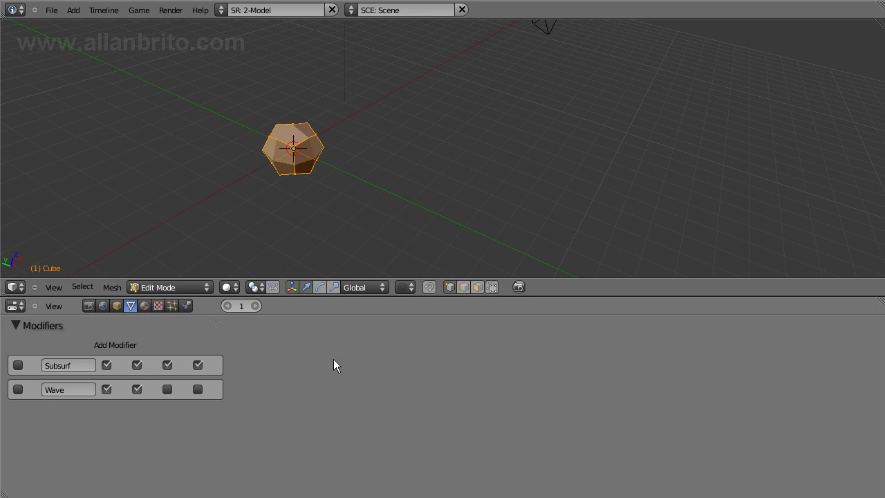
left_click_drag(343, 297, 355, 380)
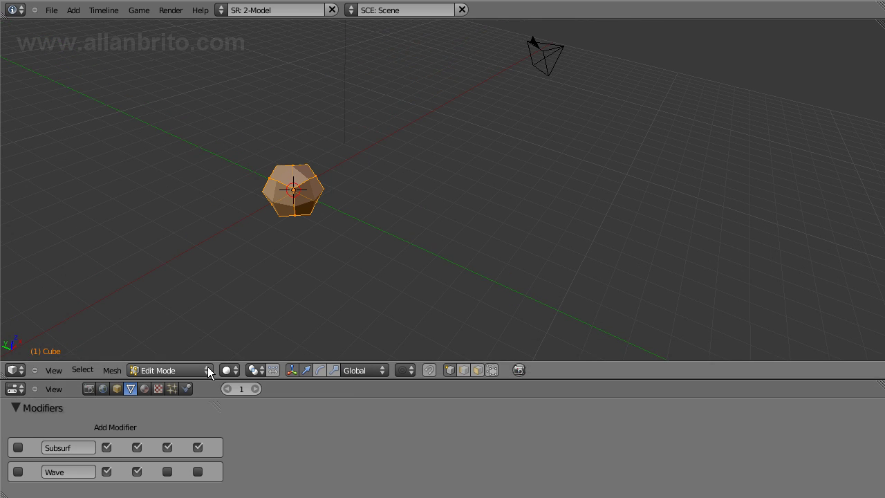
- Turn off the first two toggles after the name for both the Subsurf and Wave modifiers
left_click(106, 448)
left_click(107, 472)
left_click(137, 471)
left_click(136, 447)
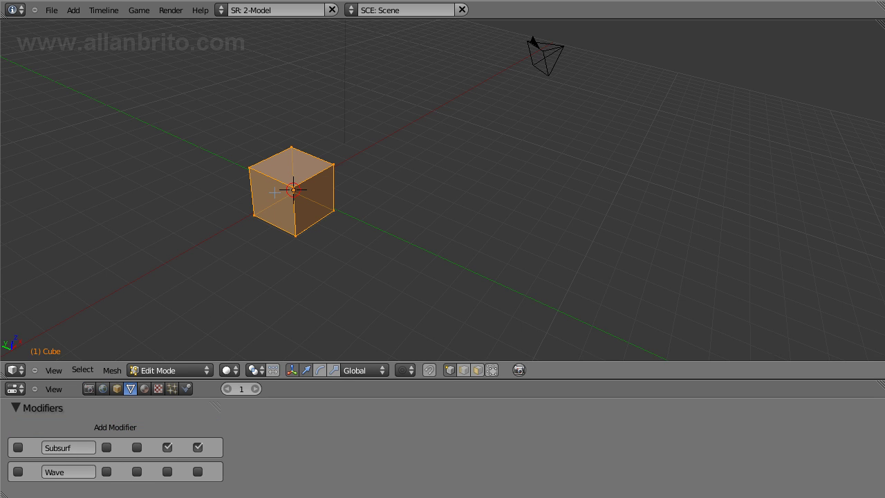
- Look through the mesh-editing commands available for the cube, including the edge operations such as Loop Subdivide
scroll(275, 188, "up", 5)
scroll(274, 188, "down", 2)
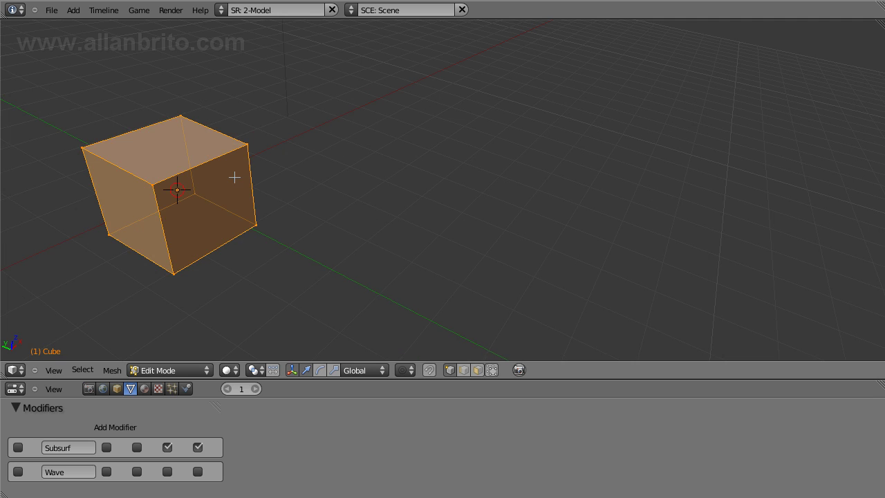
middle_click_drag(225, 178, 481, 169, "shift")
middle_click_drag(415, 177, 348, 219)
left_click(108, 371)
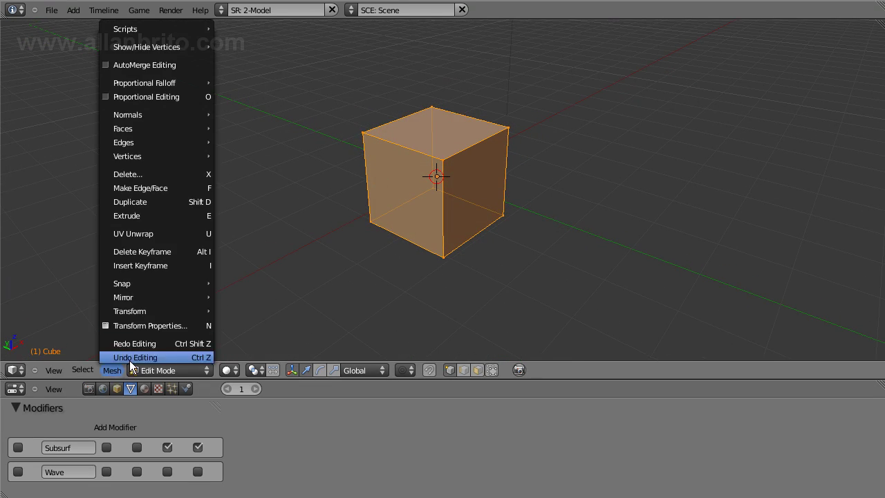
mouse_move(176, 116)
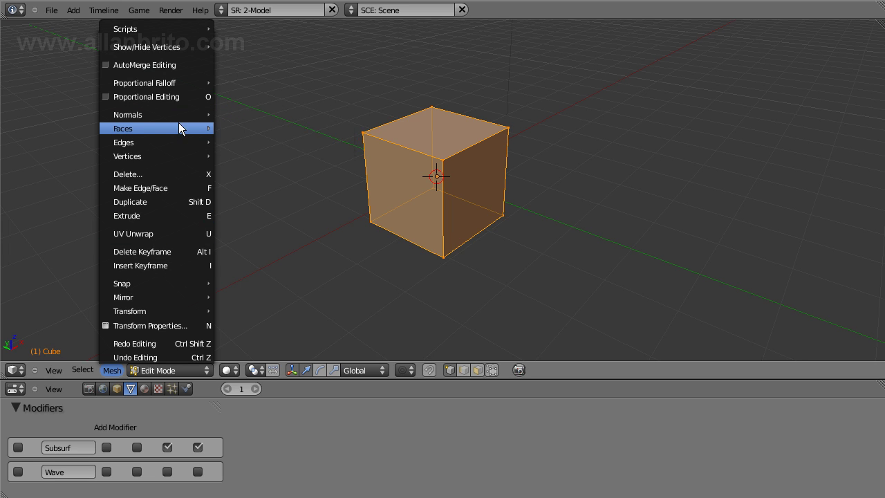
mouse_move(179, 141)
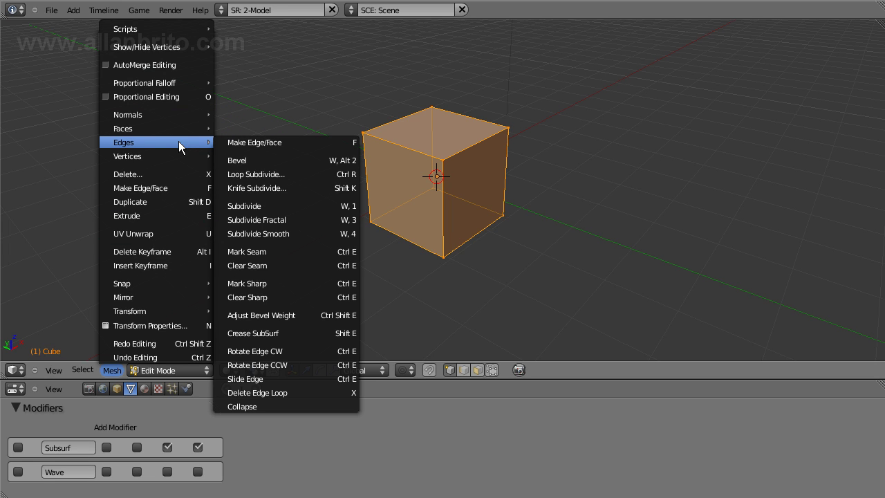
left_click(319, 172)
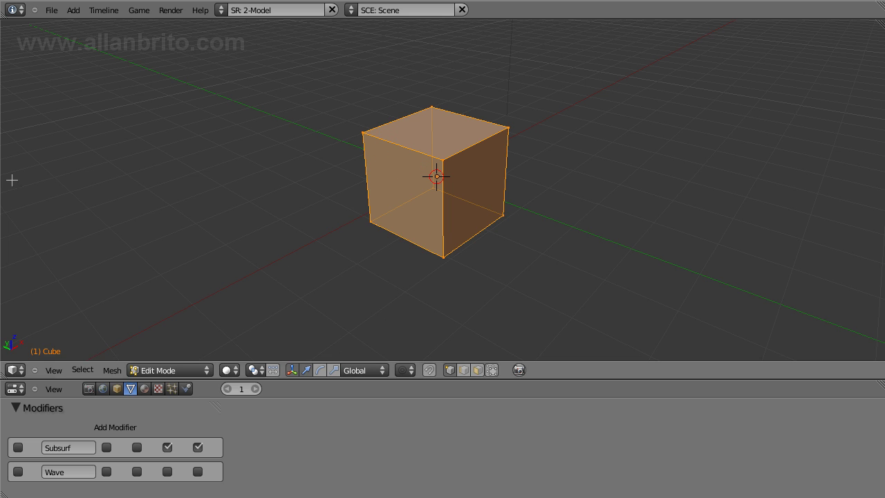
- Split the 3D view vertically into two areas and change the new one to the Outliner
left_click_drag(880, 38, 407, 85)
left_click(423, 369)
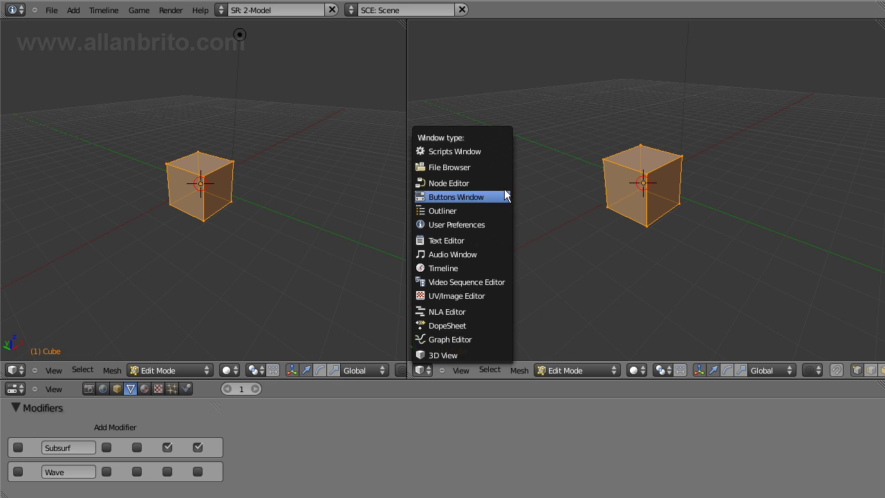
left_click(505, 211)
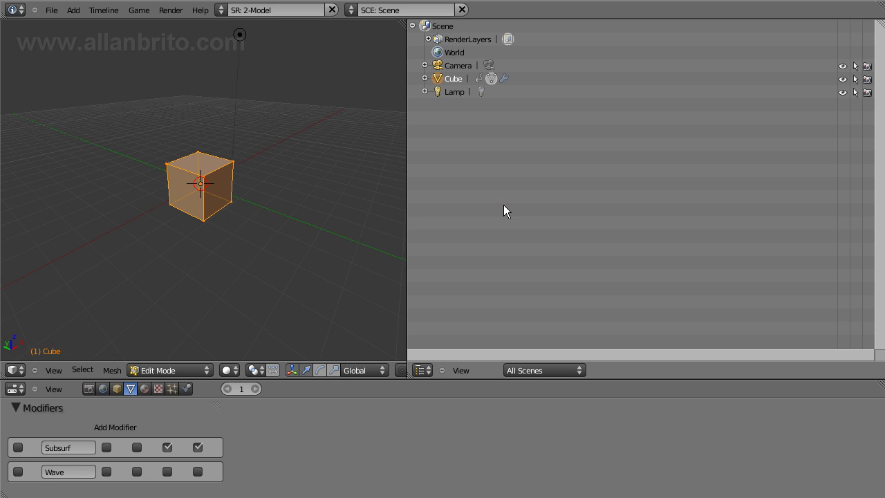
- Try expanding the whole Outliner tree by one level, and expand the Lamp, Cube and Camera entries individually
left_click(461, 370)
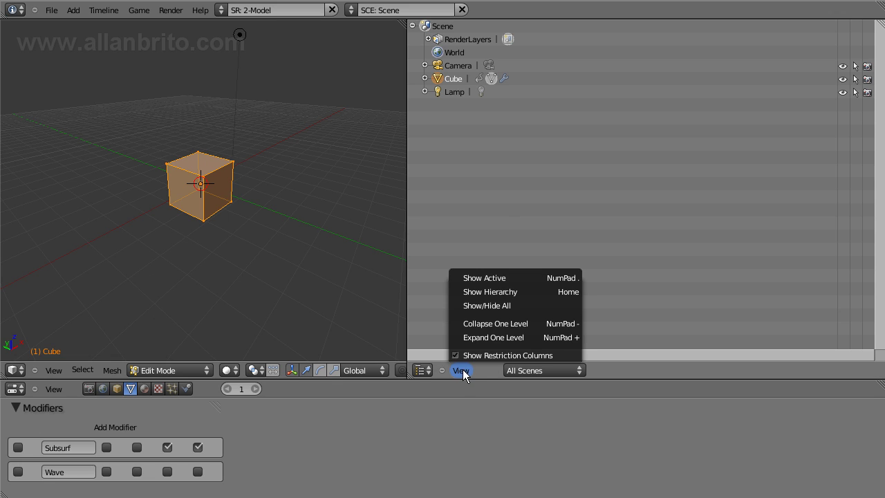
left_click(486, 343)
left_click(461, 370)
left_click(478, 338)
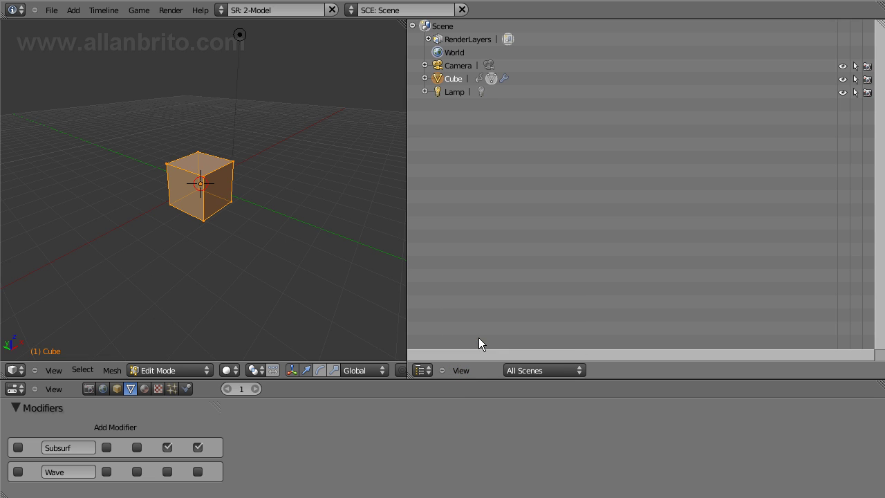
left_click(424, 91)
left_click(425, 78)
left_click(424, 65)
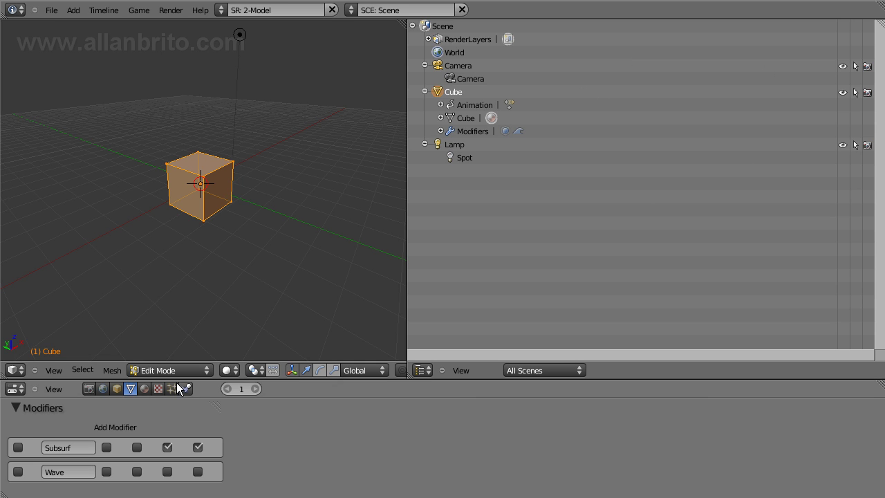
- Show the render settings in an enlarged Buttons Window and move the Shading panel ahead of Anti-Aliasing
left_click(89, 388)
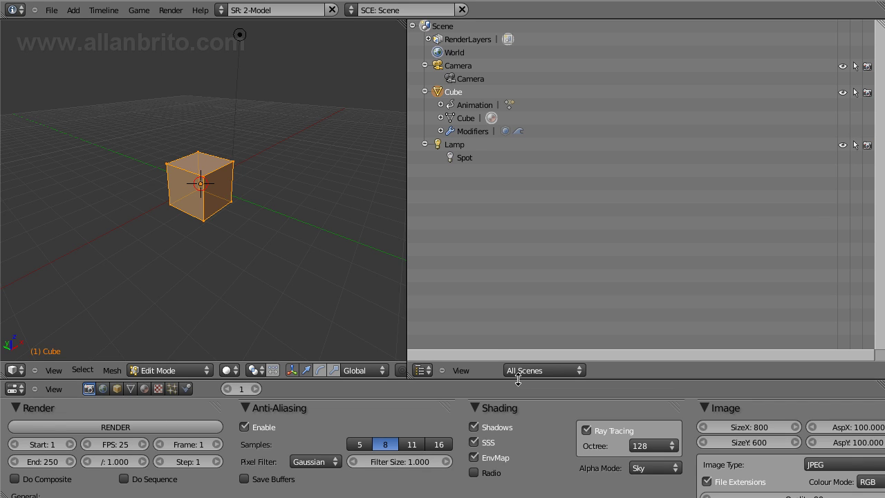
left_click_drag(529, 367, 561, 202)
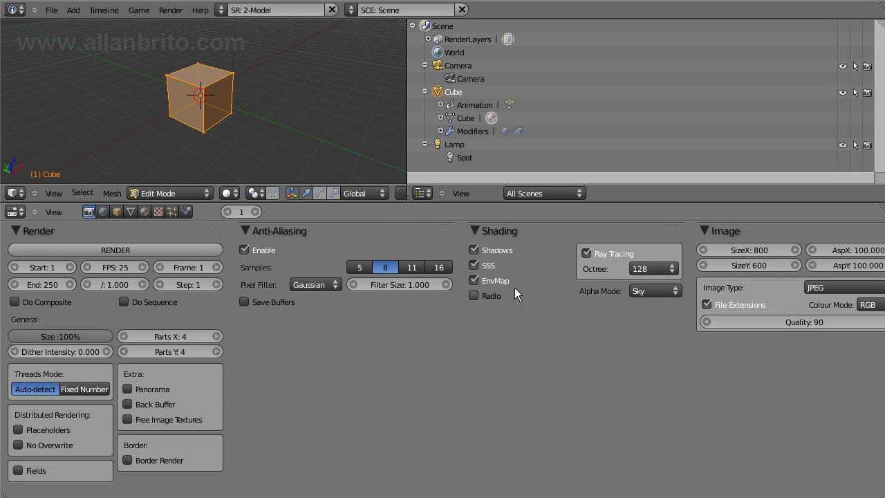
mouse_move(669, 229)
left_mouse_down()
mouse_move(676, 228)
mouse_move(615, 329)
mouse_move(412, 282)
mouse_move(460, 278)
mouse_move(455, 236)
left_mouse_up()
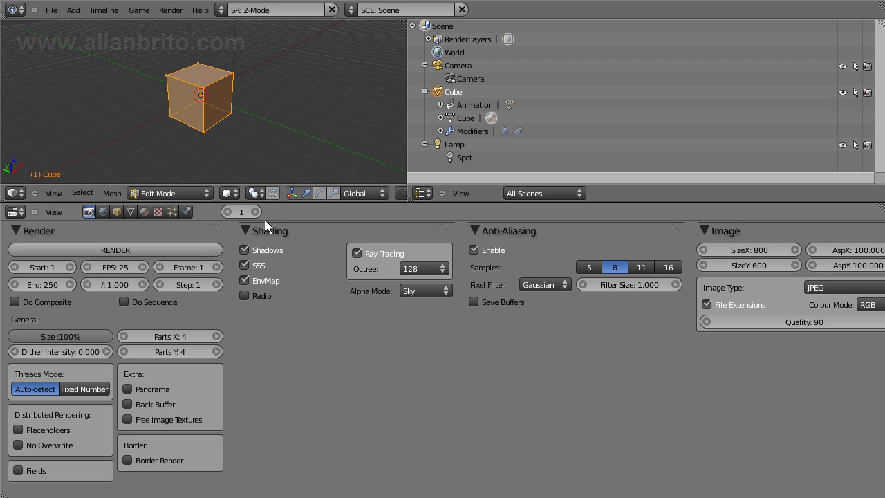
- Enable Mist, Stars and Ambient Occlusion in the world settings
left_click(103, 211)
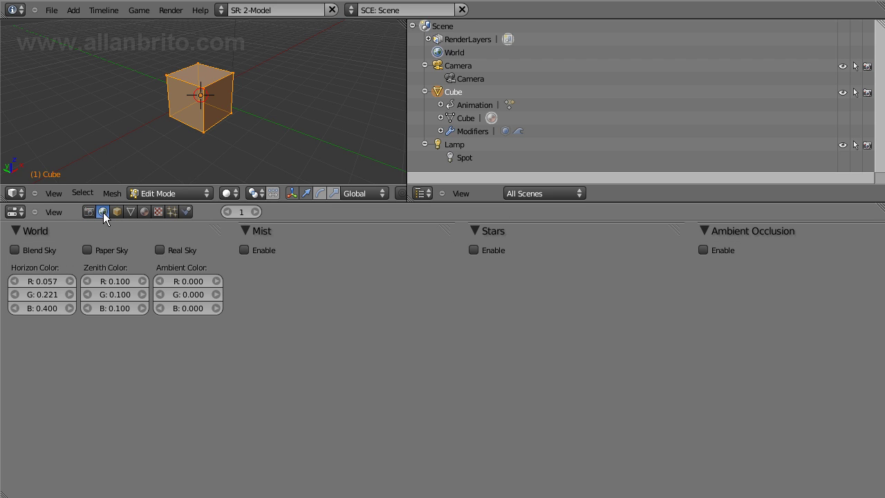
left_click(244, 250)
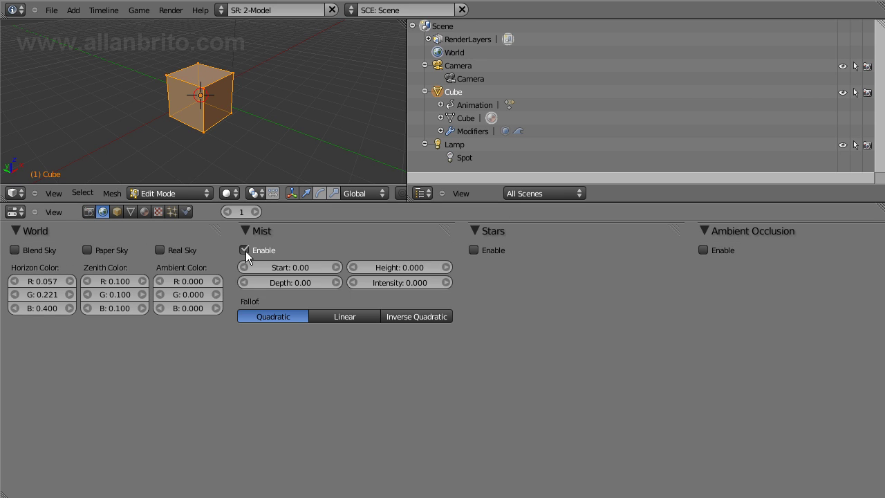
left_click(473, 250)
left_click(703, 250)
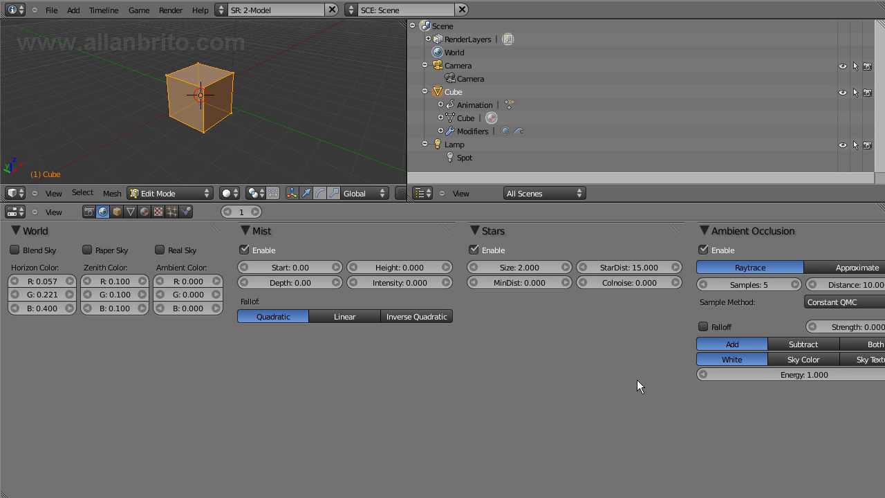
- Switch Ambient Occlusion off and back on to compare its panel with and without options
middle_click_drag(637, 386, 407, 388)
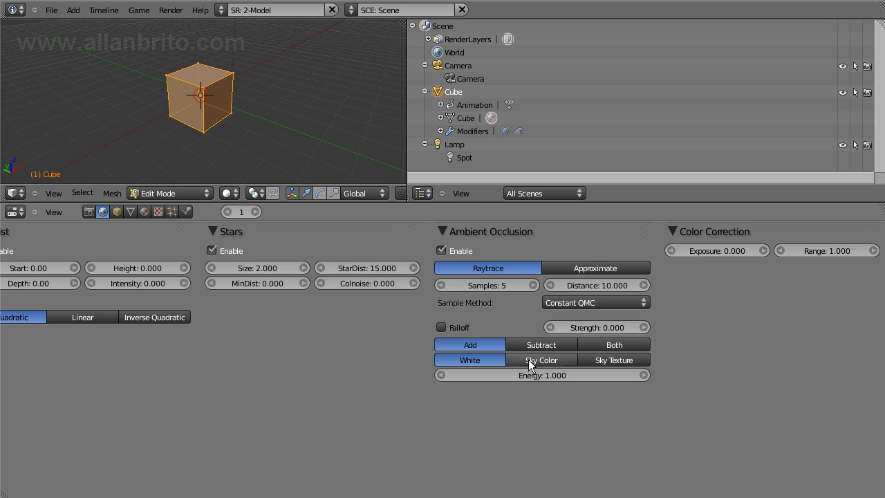
left_click(440, 250)
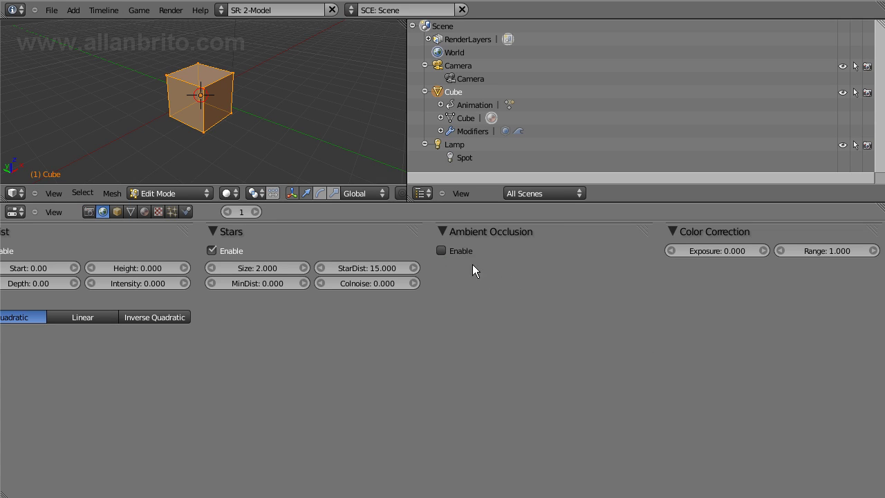
left_click(440, 251)
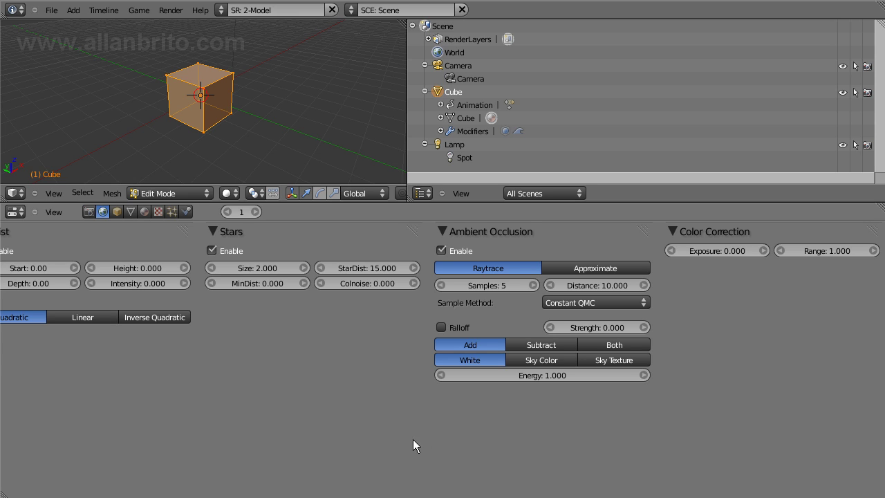
- Collapse the Ambient Occlusion, Stars, Color Correction and Mist panels in the world settings
left_click(443, 232)
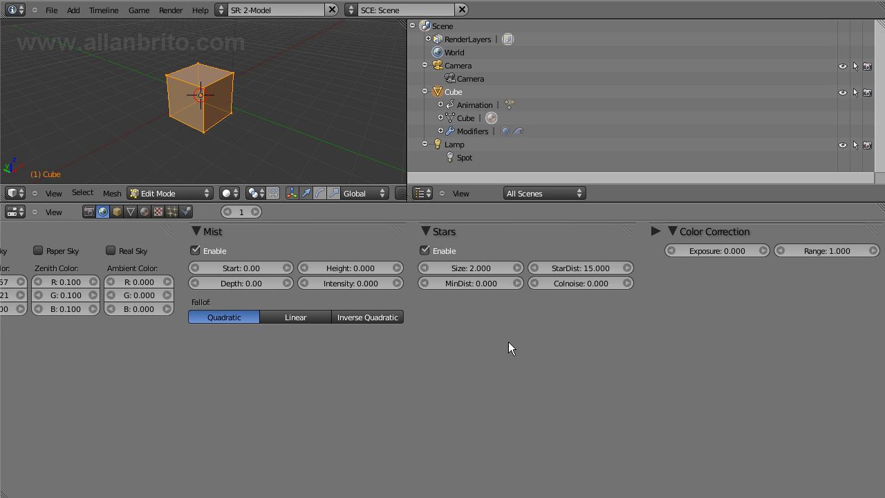
left_click(437, 232)
left_click(520, 235)
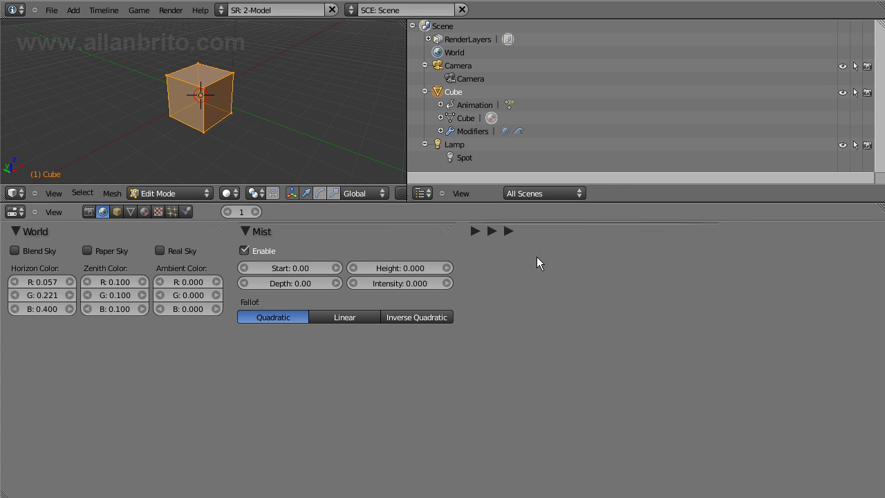
left_click(250, 227)
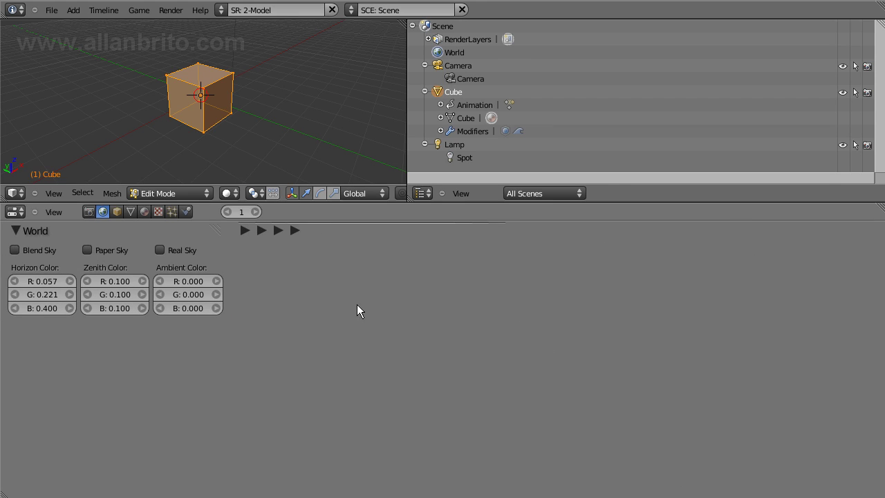
- Switch Blend Sky on and off, and expand the Mist, Stars, Color Correction and Ambient Occlusion panels in the world settings
left_click(14, 251)
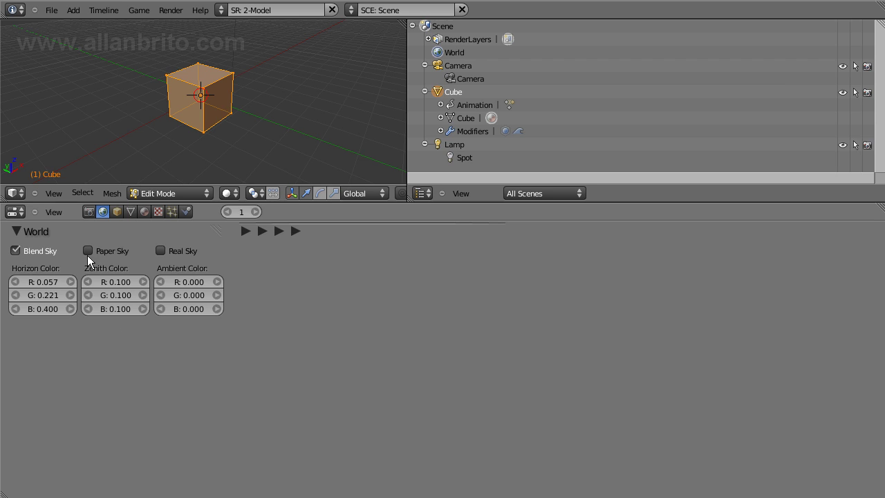
left_click(16, 251)
left_click(245, 230)
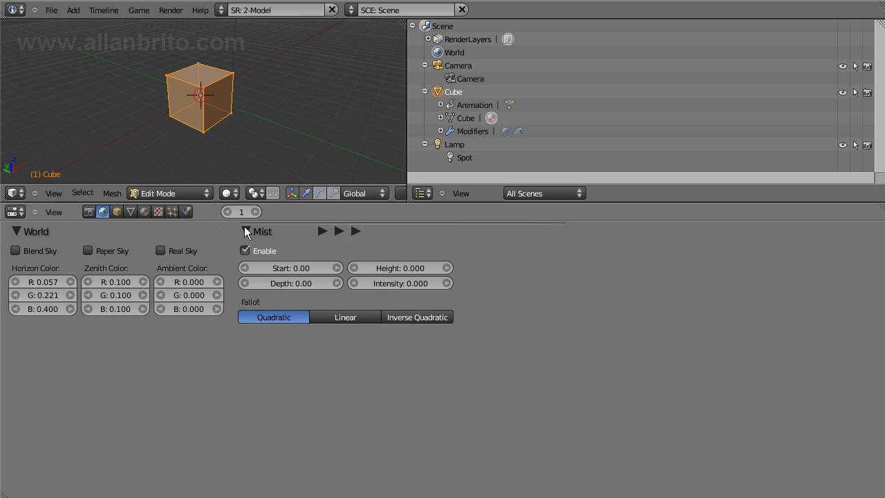
left_click(475, 232)
left_click(706, 231)
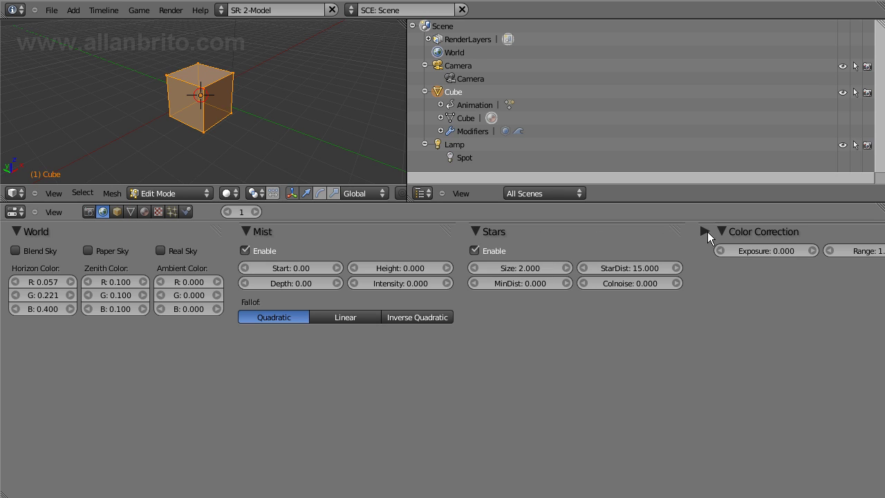
left_click(704, 231)
middle_click_drag(564, 380, 268, 374)
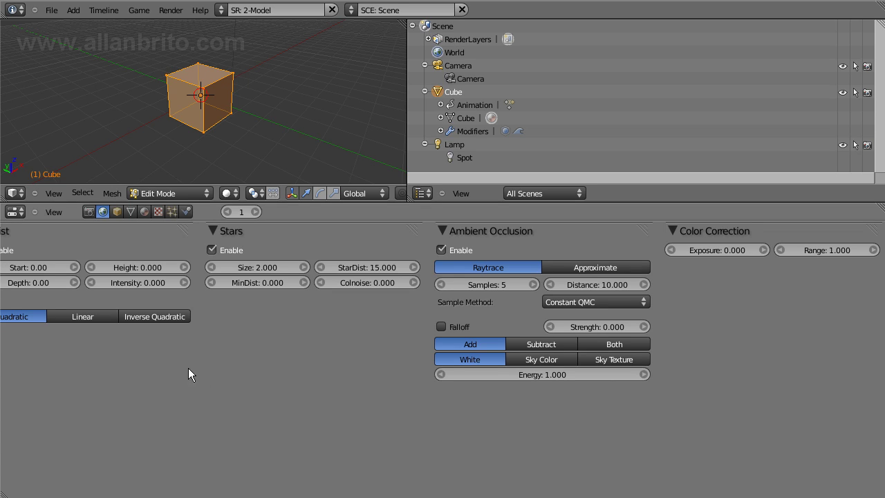
- Reload the start-up file and enlarge the Buttons Window by shrinking the 3D view
key("ctrl+x")
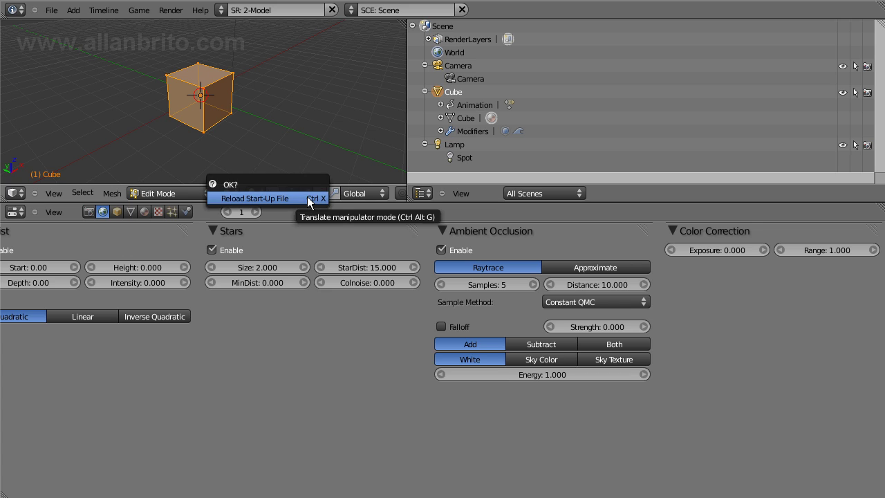
left_click(307, 198)
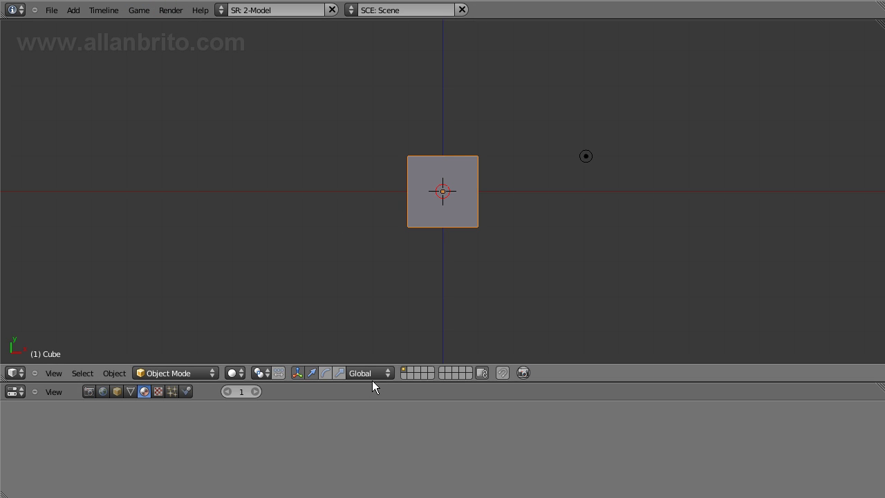
left_click_drag(372, 381, 364, 287)
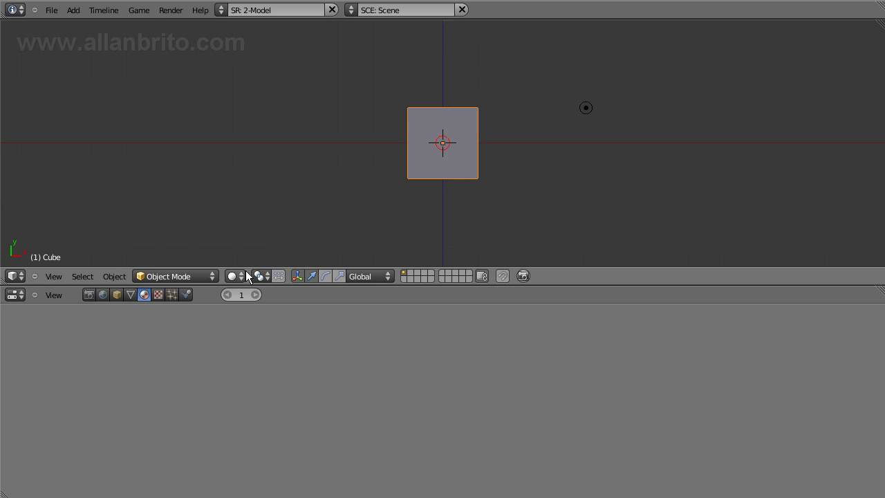
- Show the cube's object settings and look through the Transform, Groups, Display and Duplication panels
left_click(195, 276)
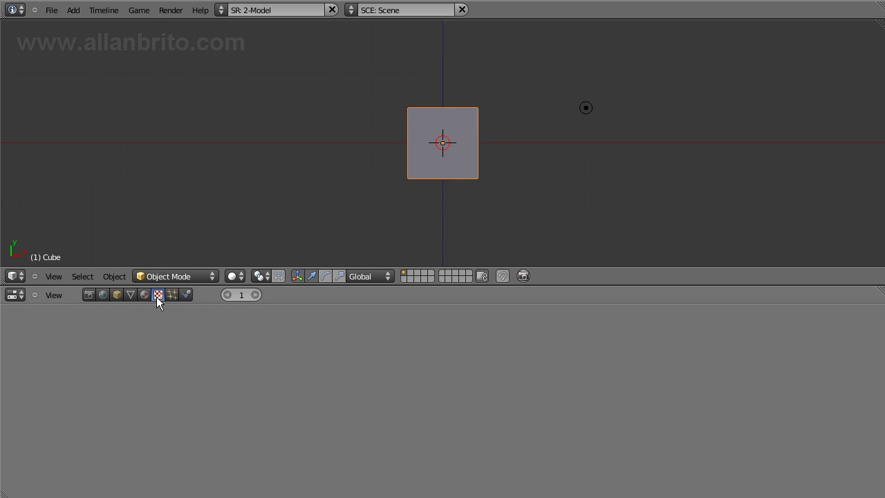
left_click(131, 295)
left_click(117, 295)
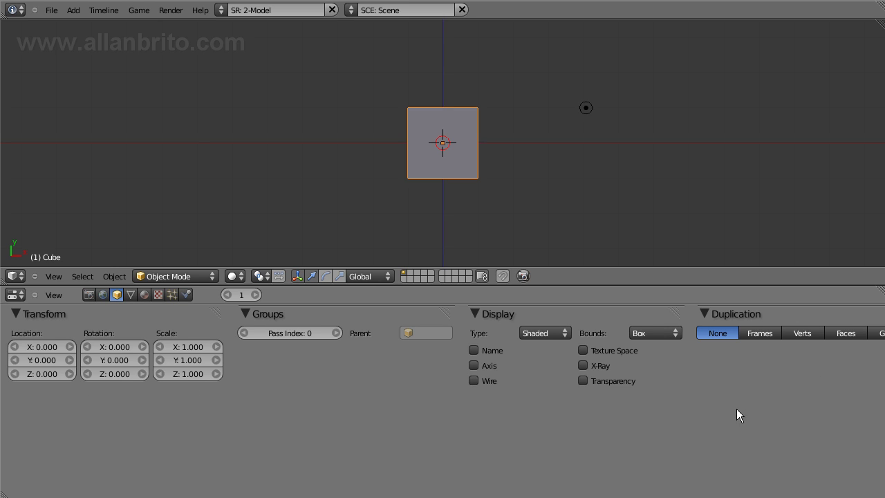
middle_click_drag(737, 409, 620, 422)
middle_click_drag(632, 385, 785, 395)
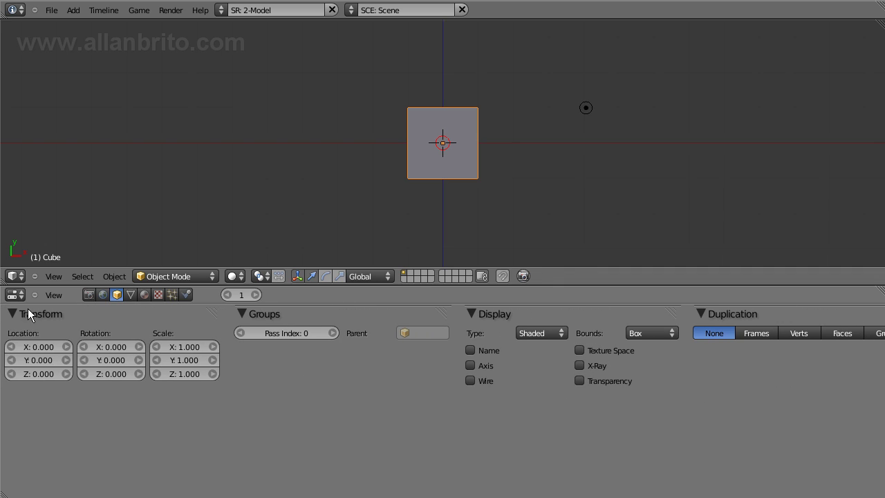